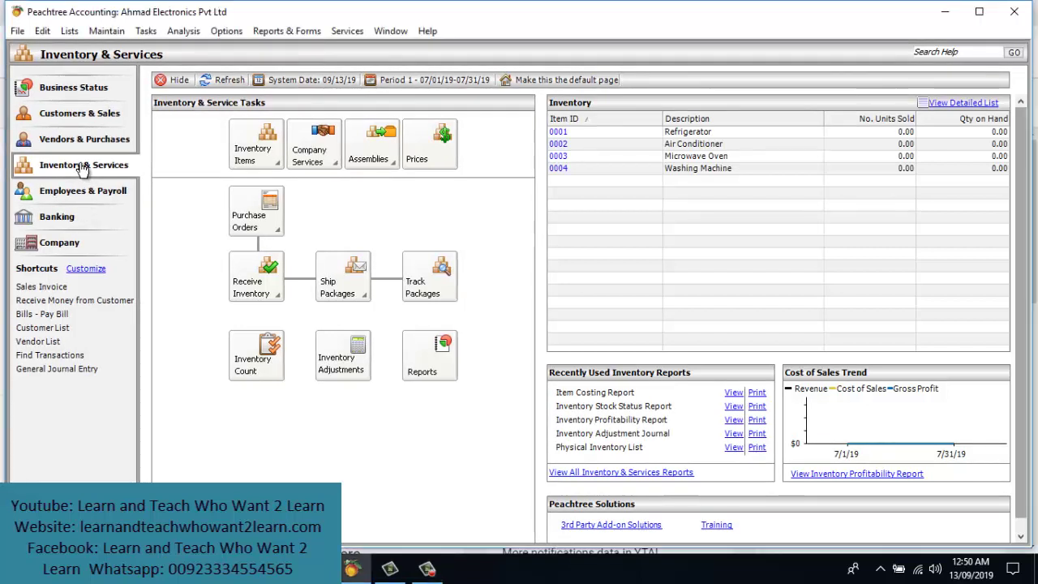
Start a new purchase order from Vendors & Purchases for the vendor Prince Electronics Pvt Ltd
left_click(251, 218)
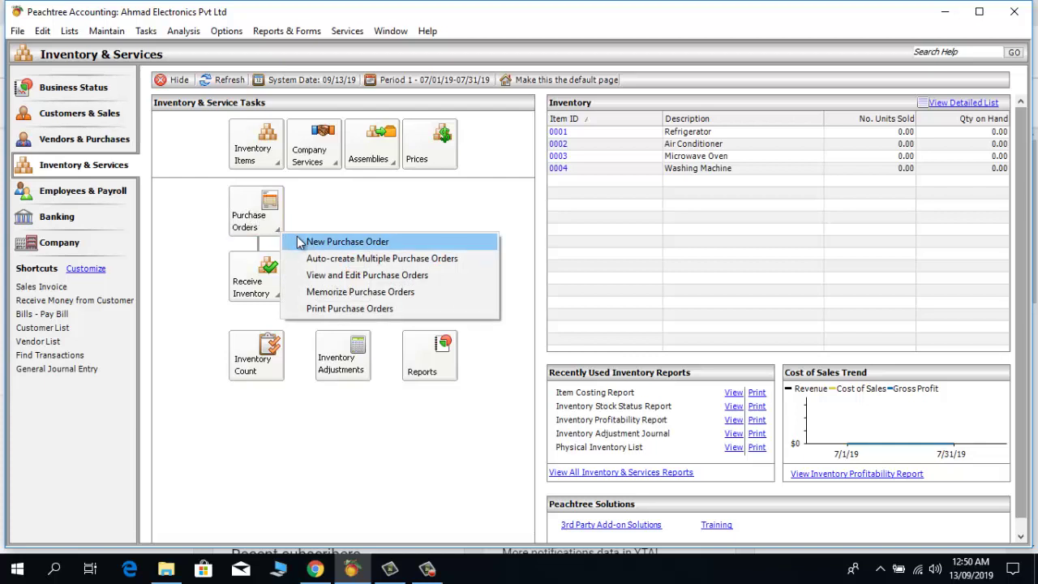
left_click(81, 138)
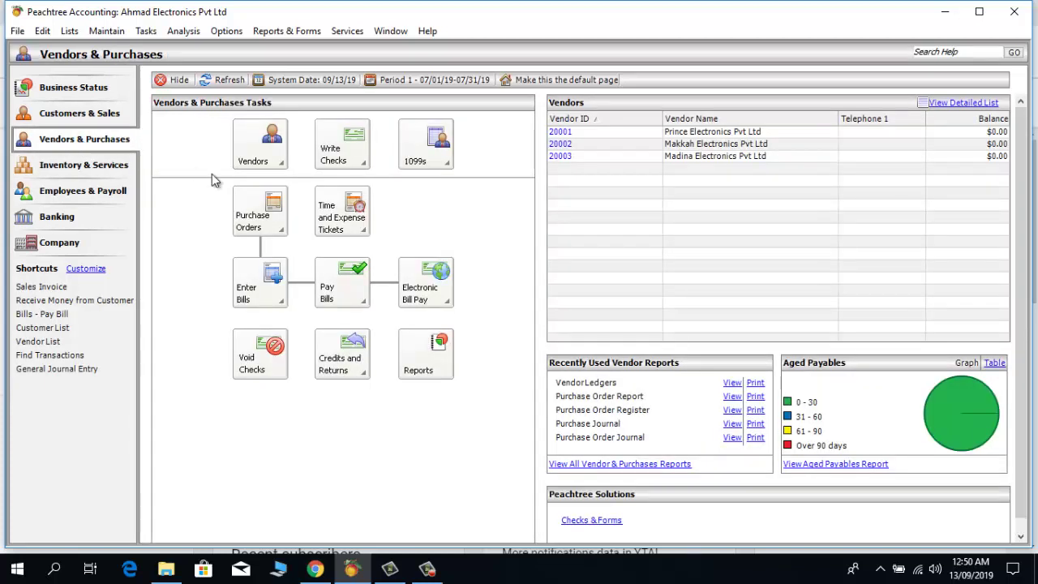
left_click(273, 212)
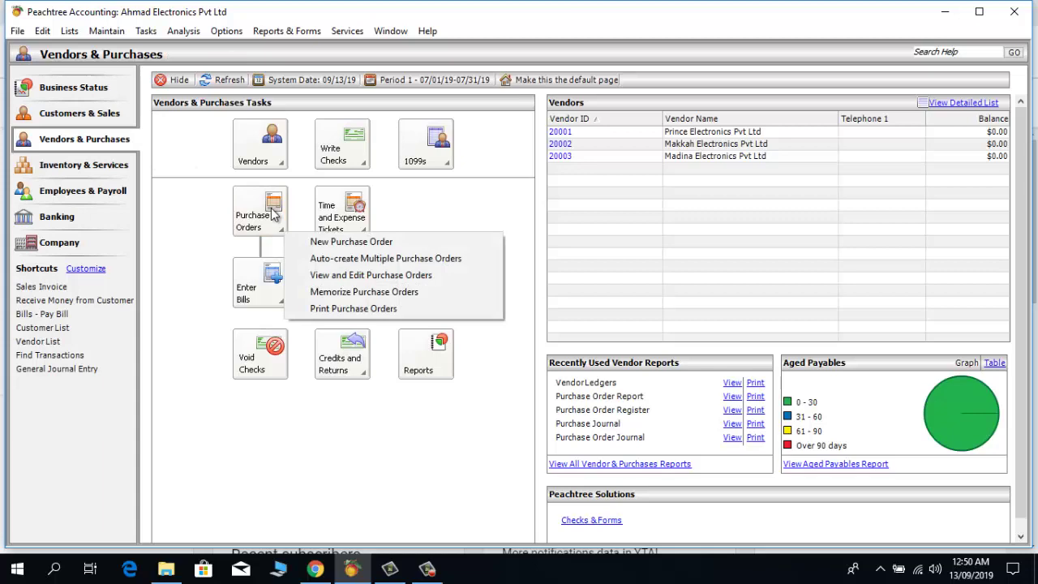
left_click(317, 243)
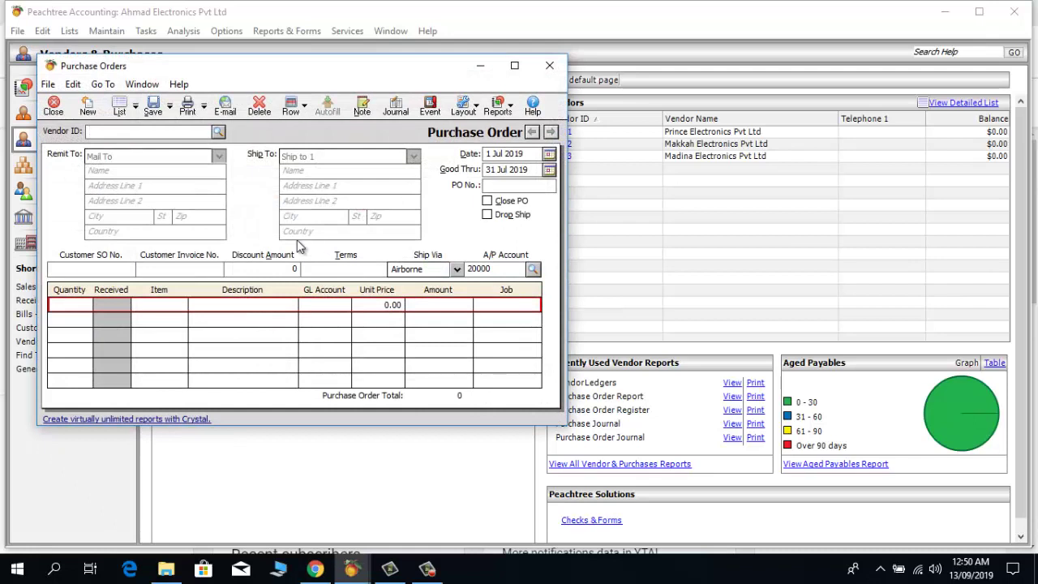
left_click(218, 132)
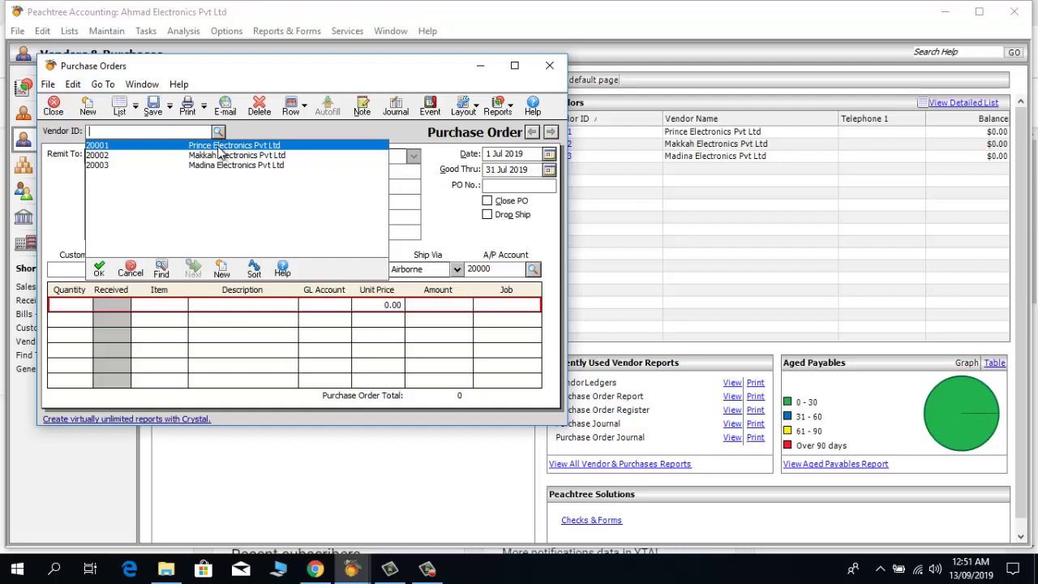
double_click(219, 146)
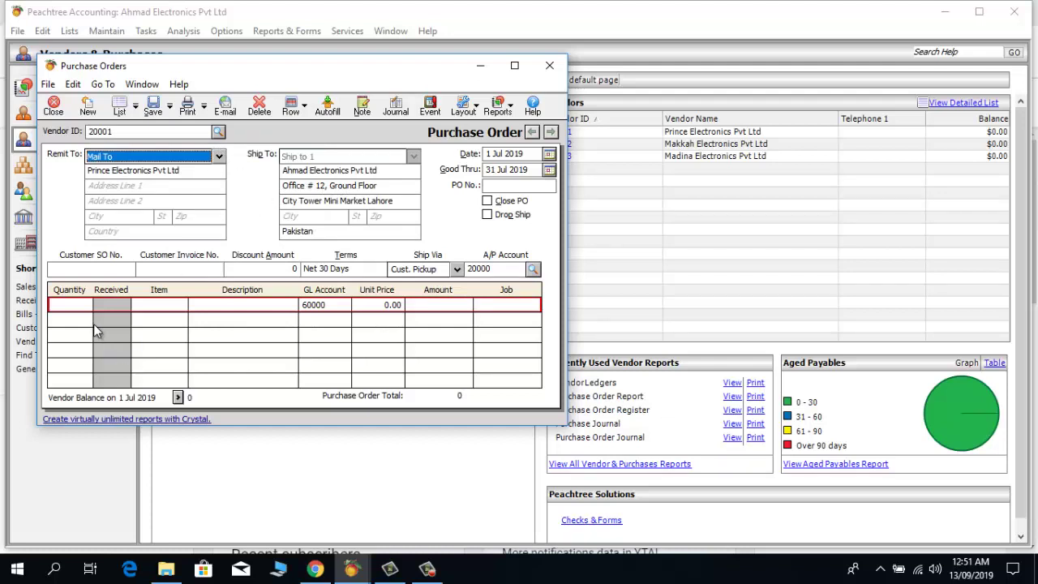
Fill the first order line with quantity 5 of item 0001 Refrigerator, using GL account 12000
left_click(79, 305)
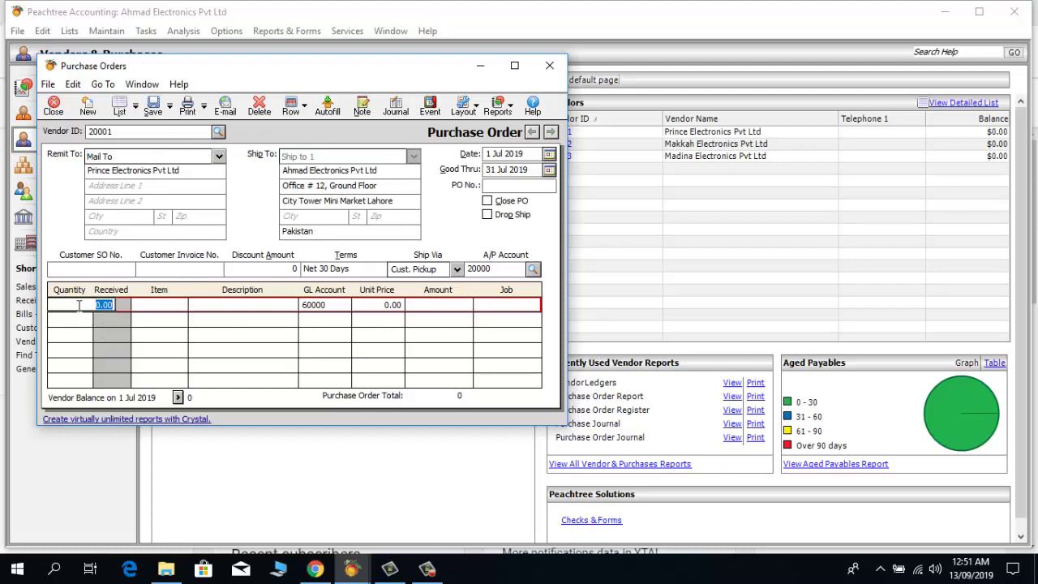
type("5")
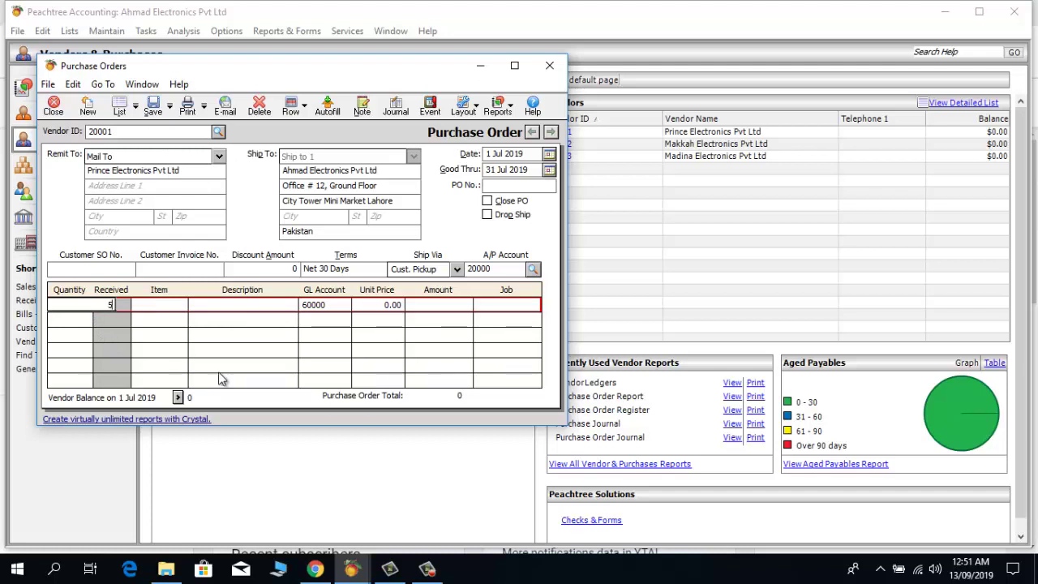
key("Tab")
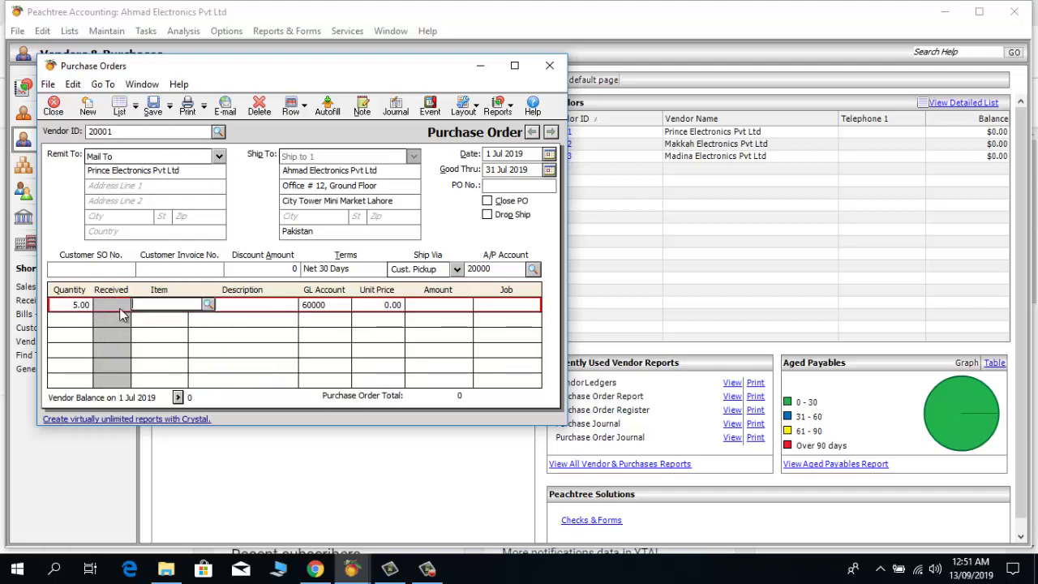
left_click(209, 305)
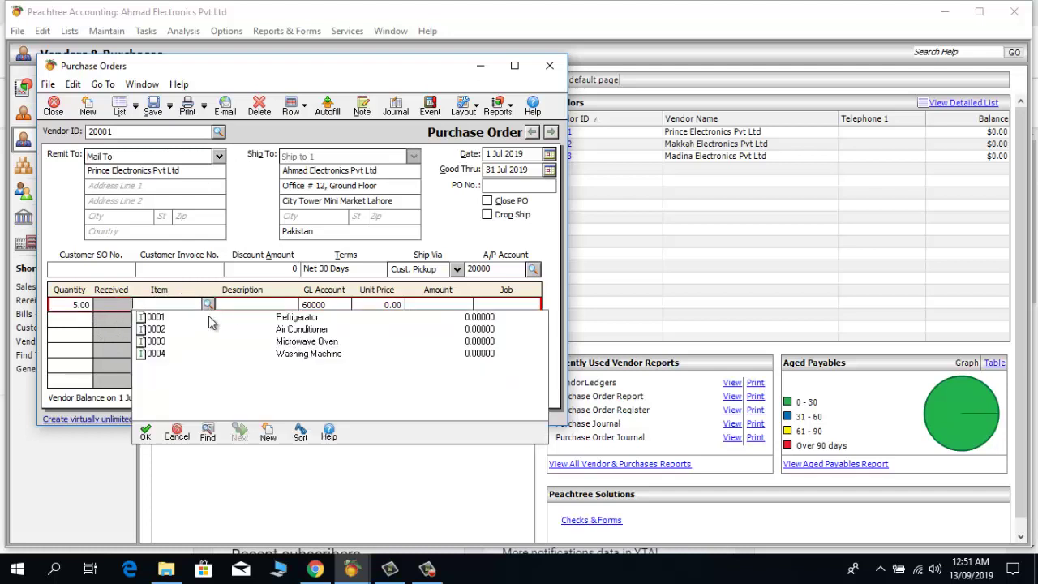
double_click(260, 318)
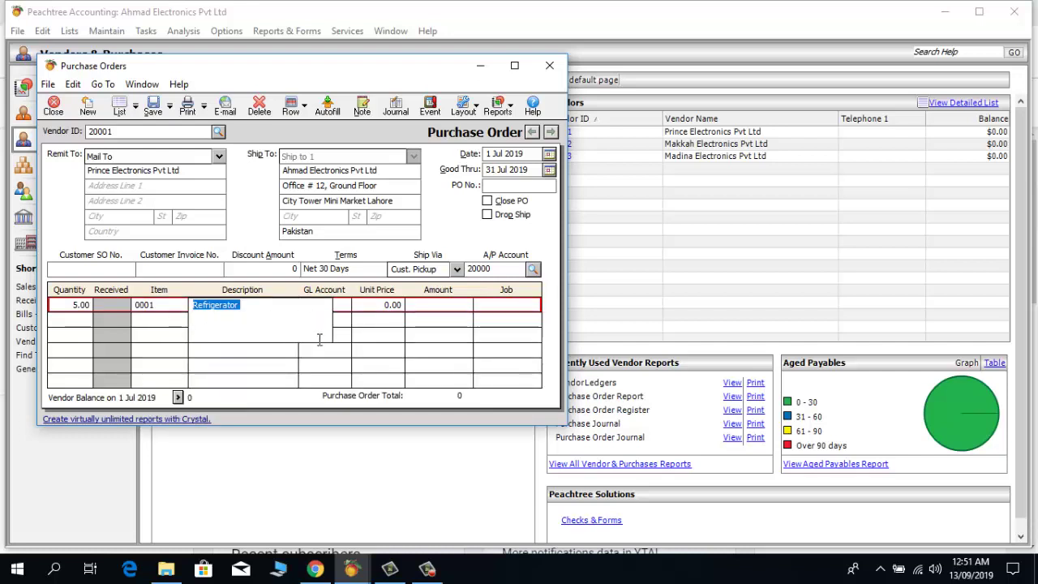
key("Tab")
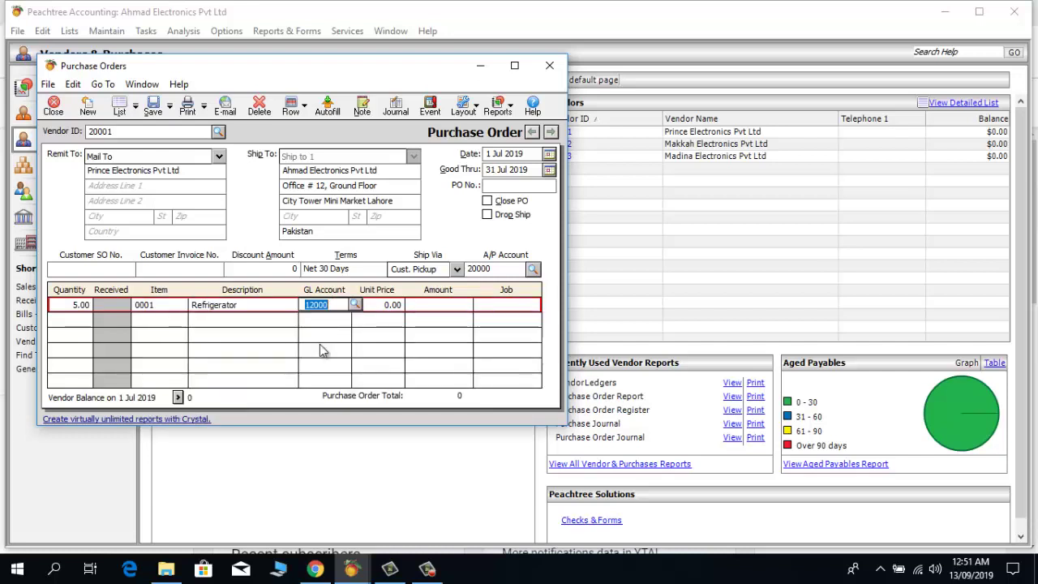
left_click(355, 305)
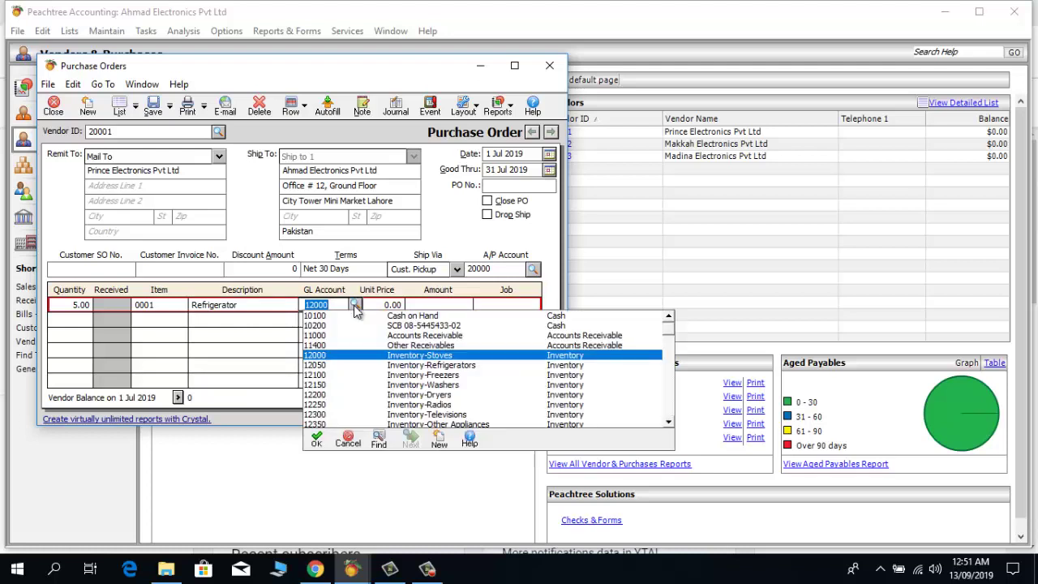
key("Return")
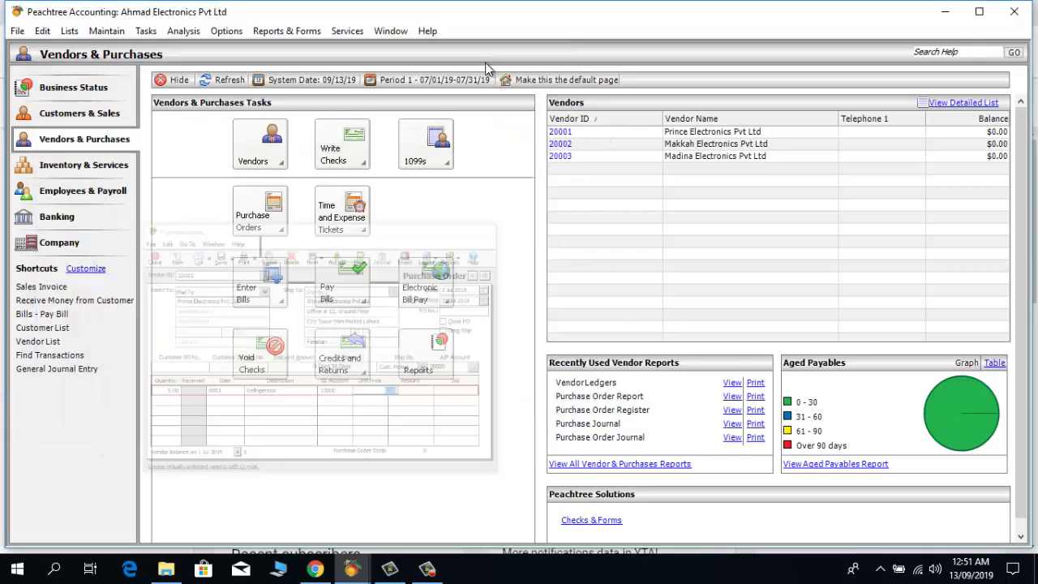
Minimize the purchase order and check the Refrigerator's multiple price levels in its inventory item record
left_click(482, 66)
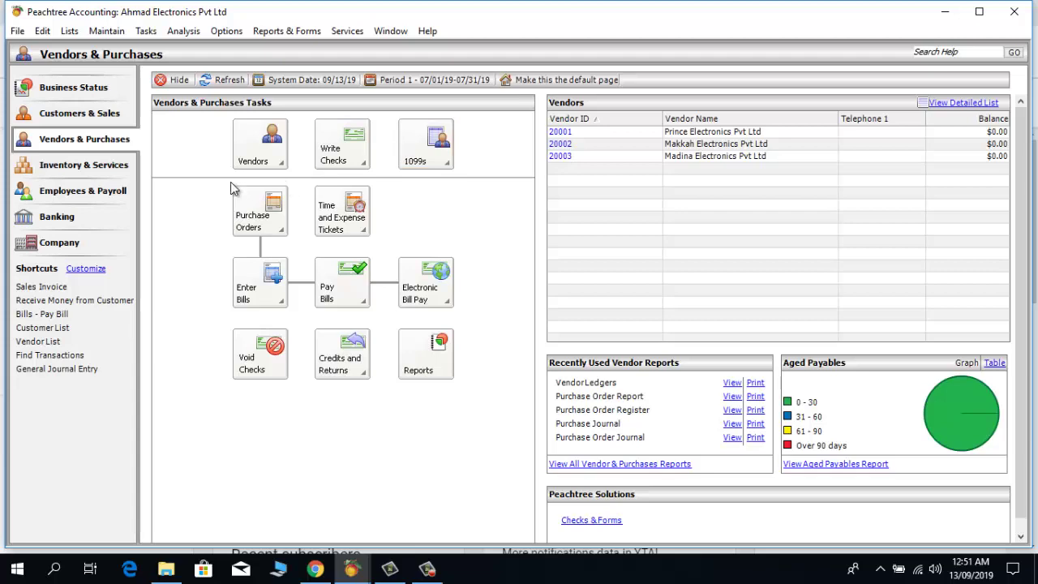
left_click(82, 166)
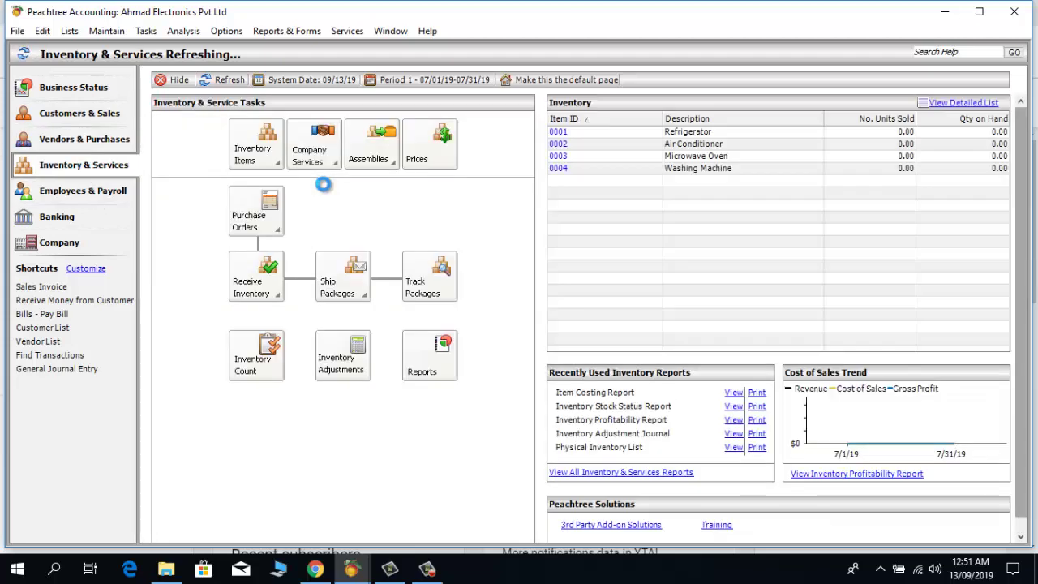
double_click(599, 135)
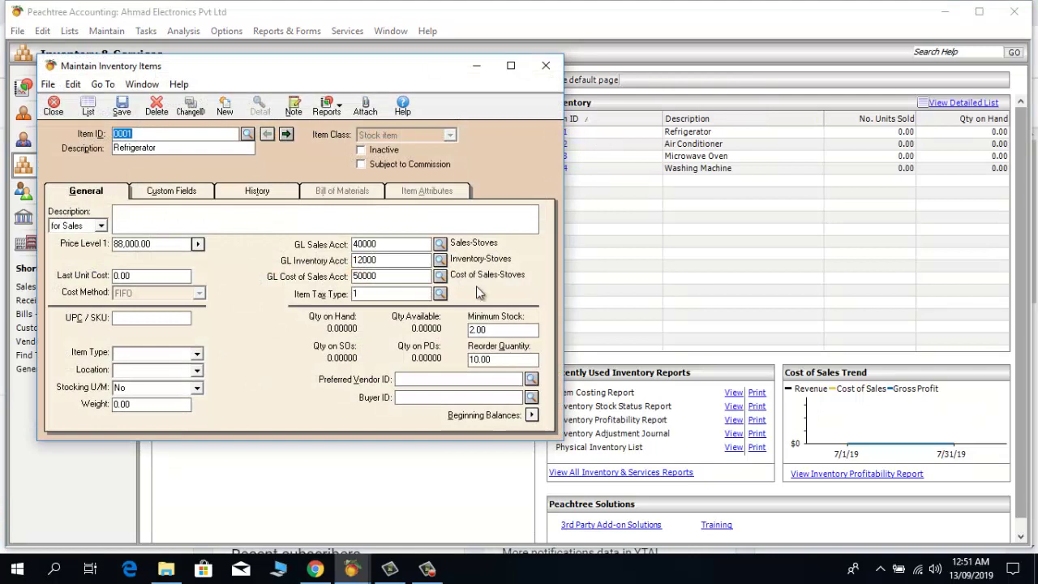
left_click(198, 246)
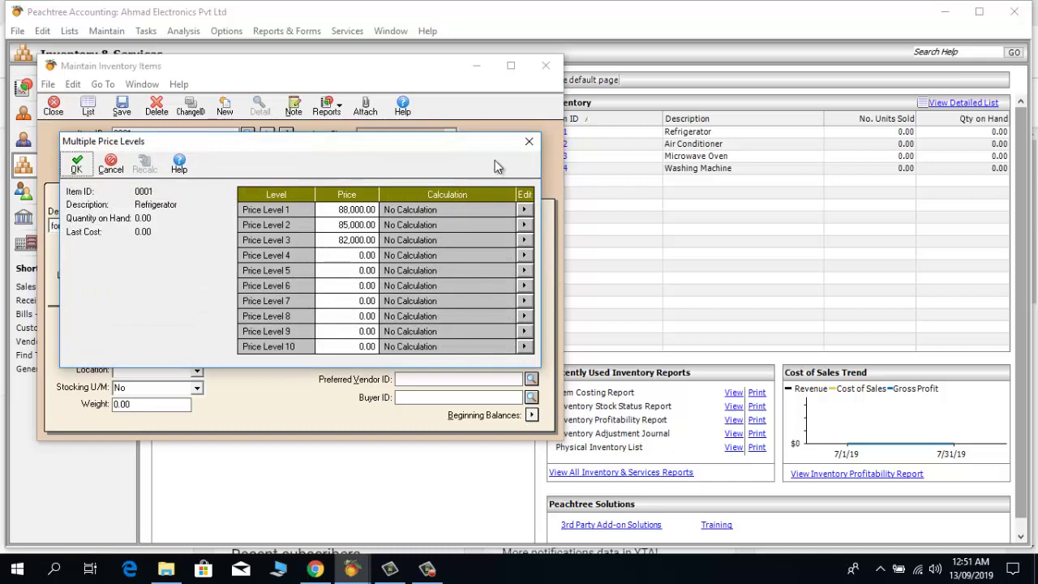
left_click(529, 142)
left_click(546, 64)
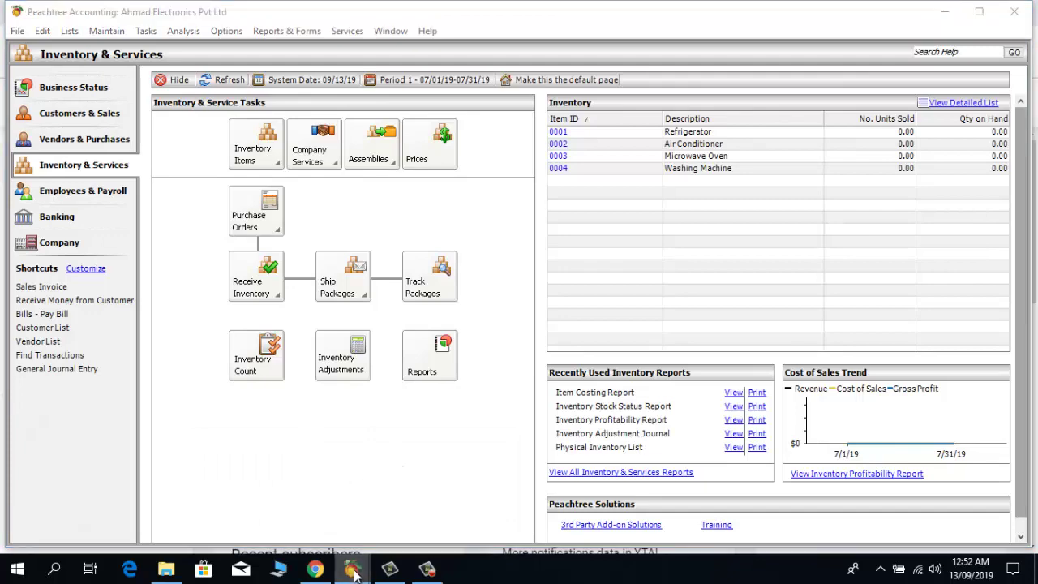
Return to the open purchase order and set the Refrigerator's unit price to 73,000
mouse_move(351, 568)
left_click(373, 531)
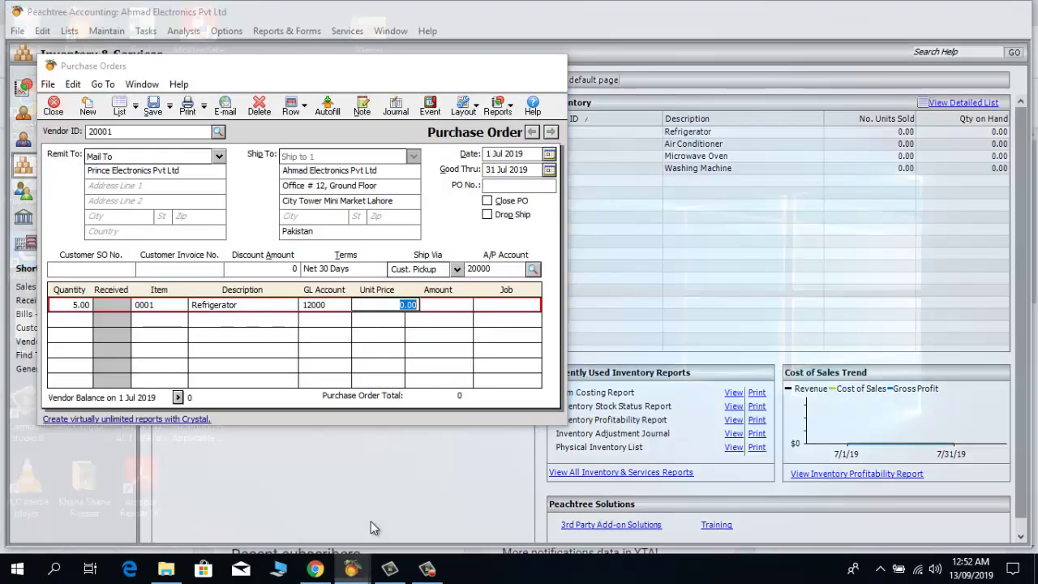
left_click(366, 305)
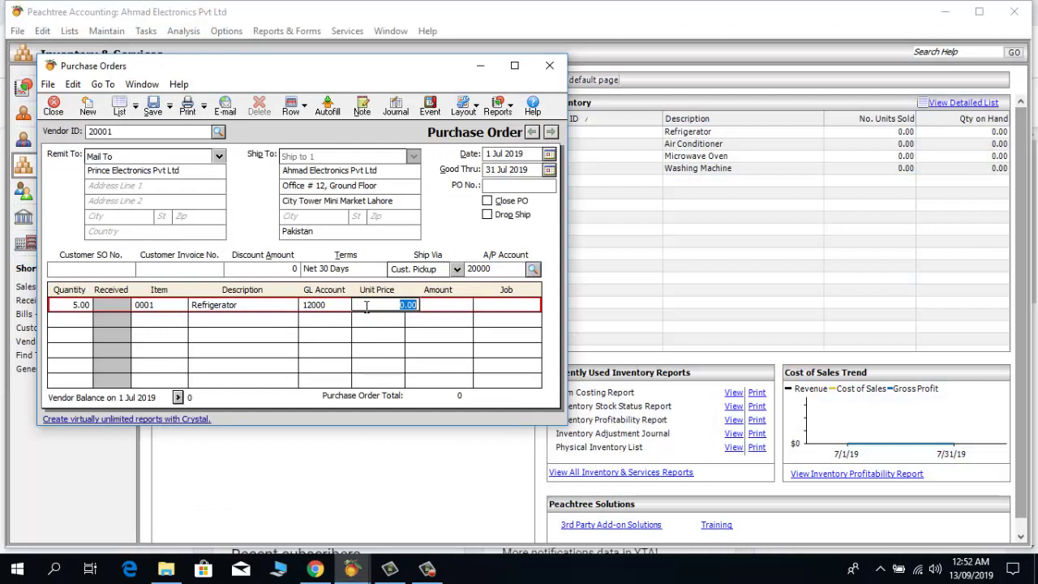
type("73000")
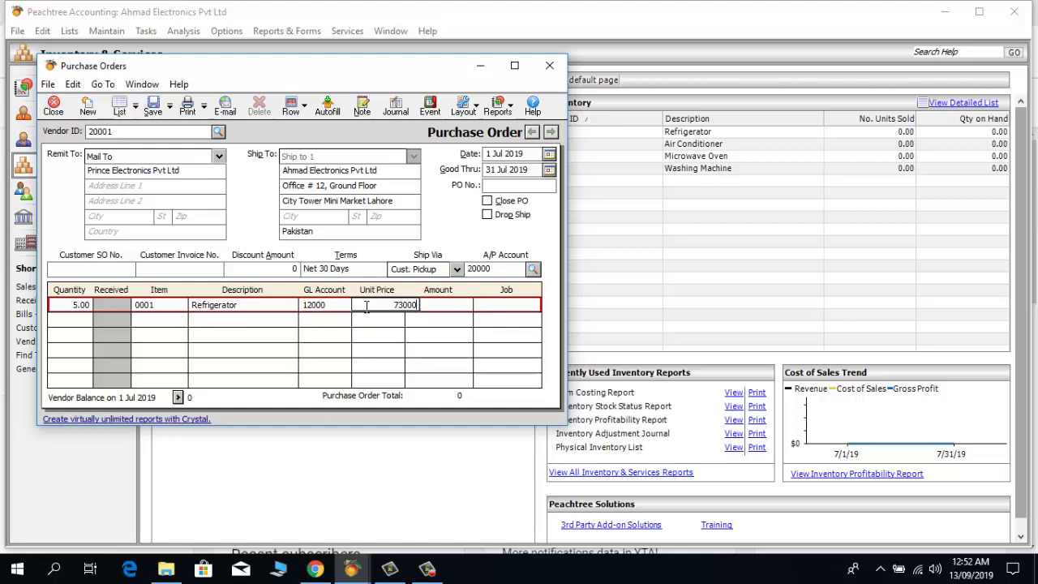
key("Tab")
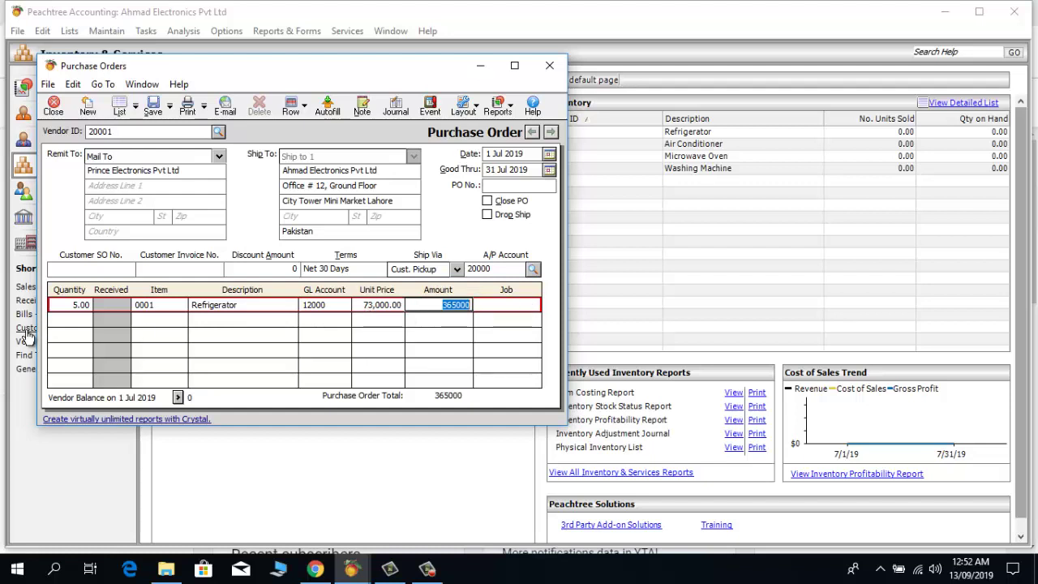
Fill the second order line with quantity 5 of item 0002 Air Conditioner, keeping GL account 12000
left_click(69, 320)
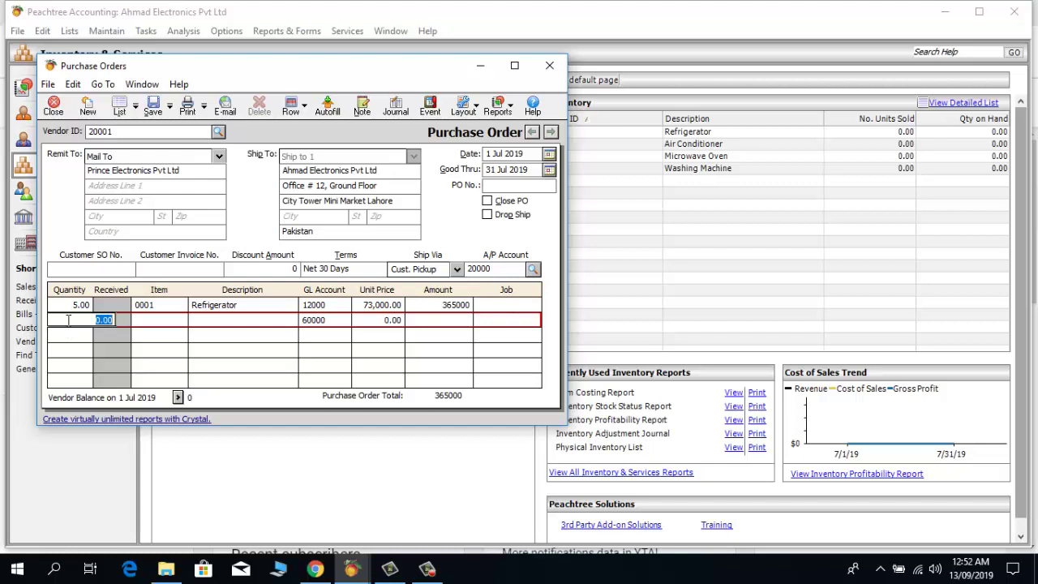
type("5")
key("Tab")
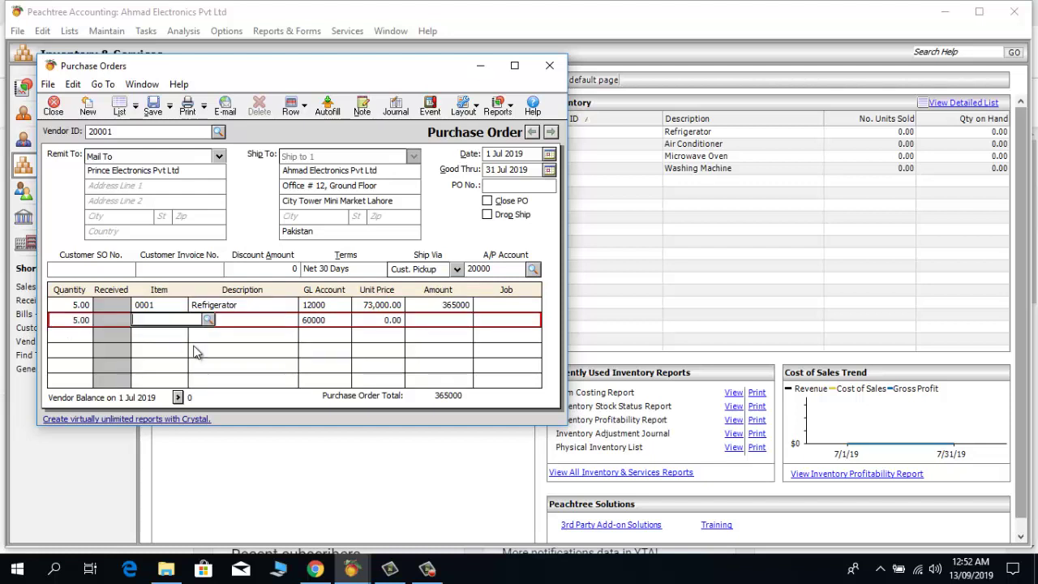
left_click(209, 320)
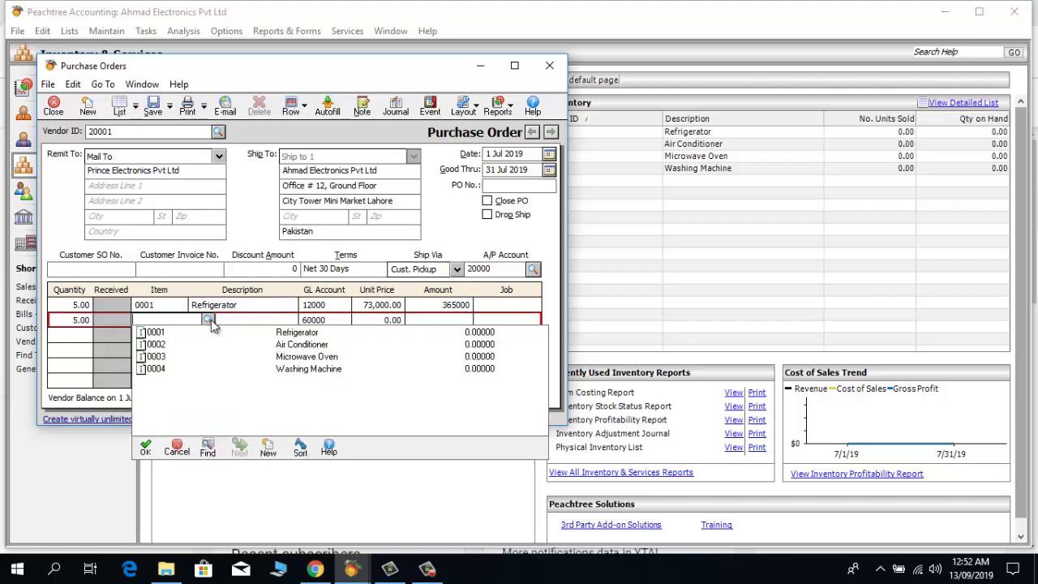
double_click(260, 343)
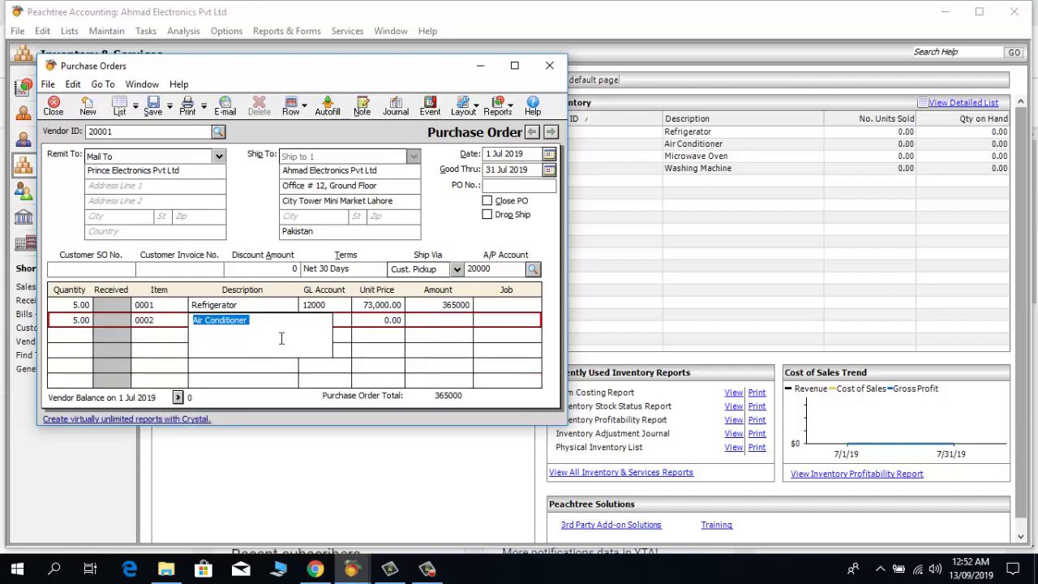
key("Tab")
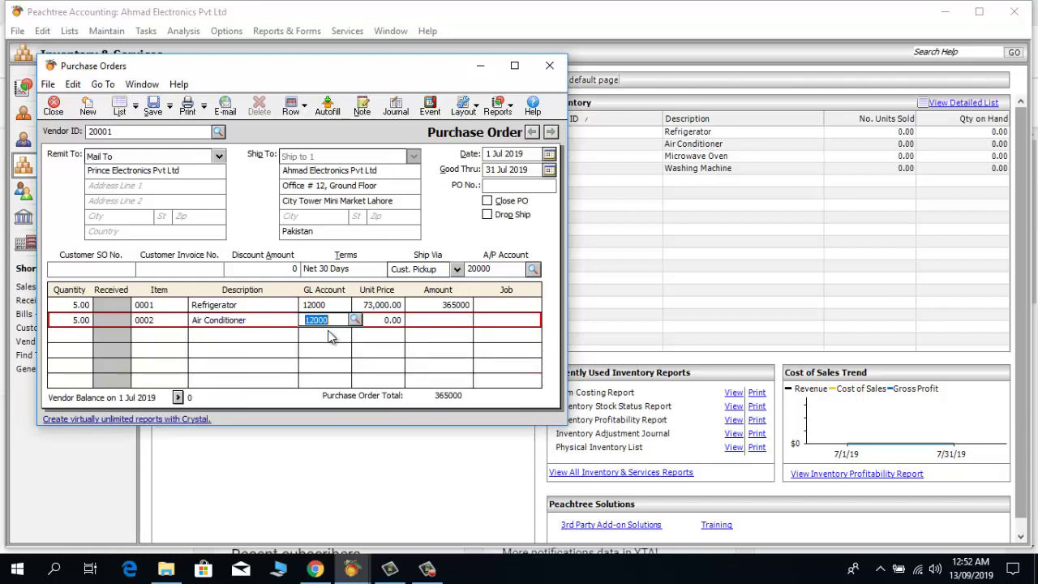
left_click(385, 323)
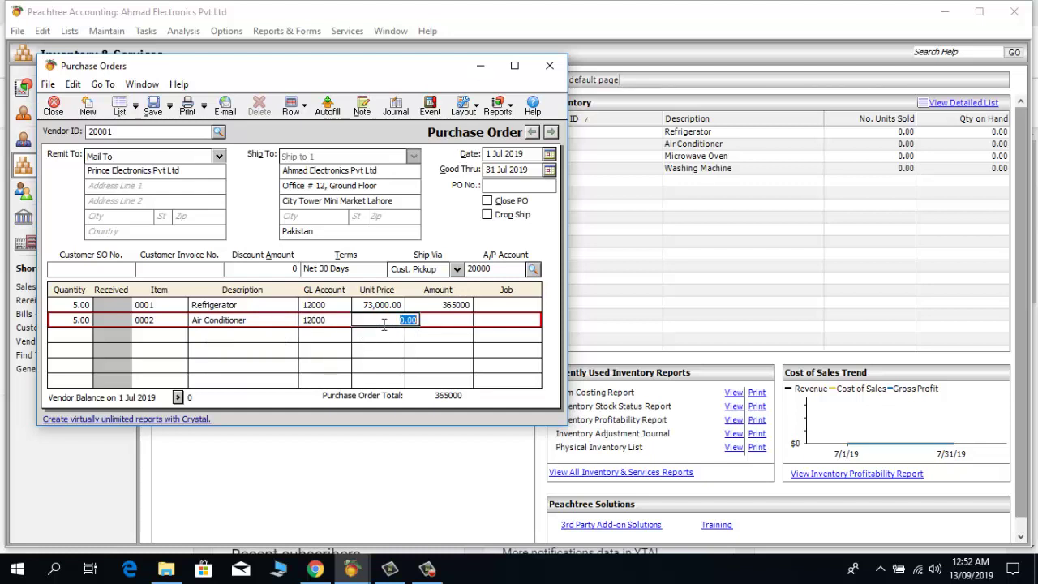
Check the Air Conditioner's multiple price levels in its inventory item record and return to the purchase order
left_click(717, 150)
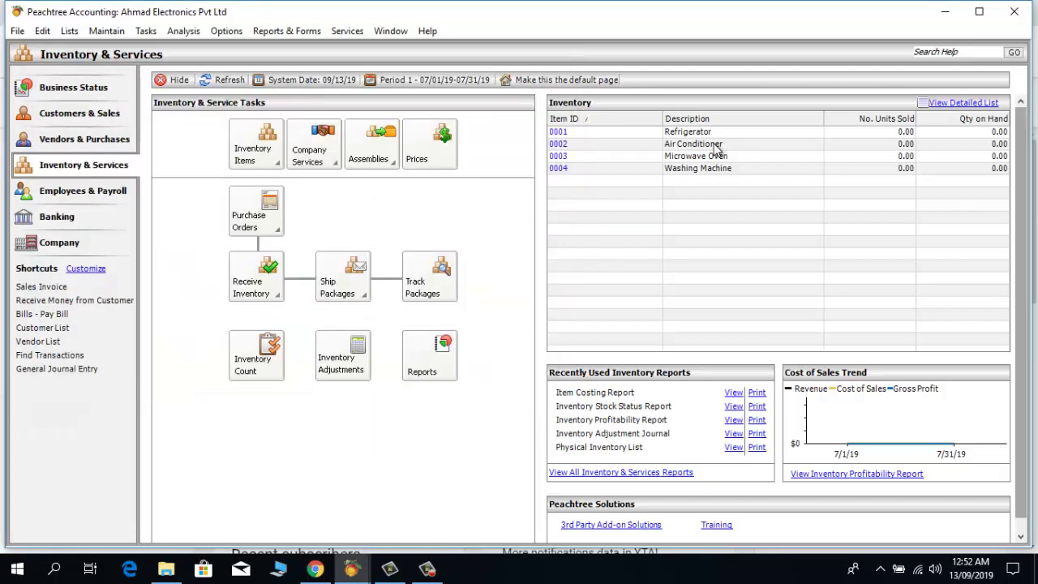
left_click(618, 149)
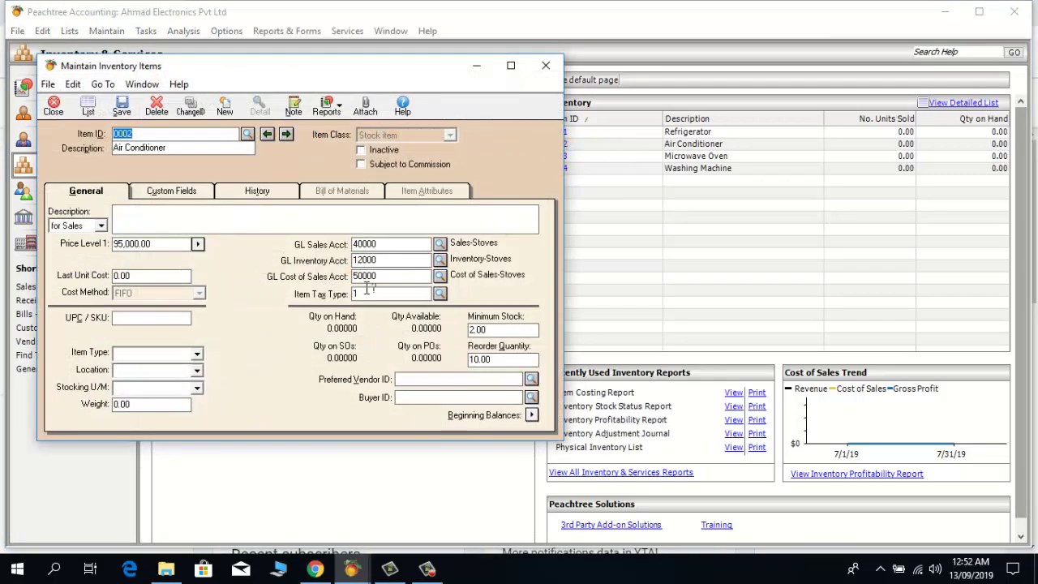
left_click(198, 243)
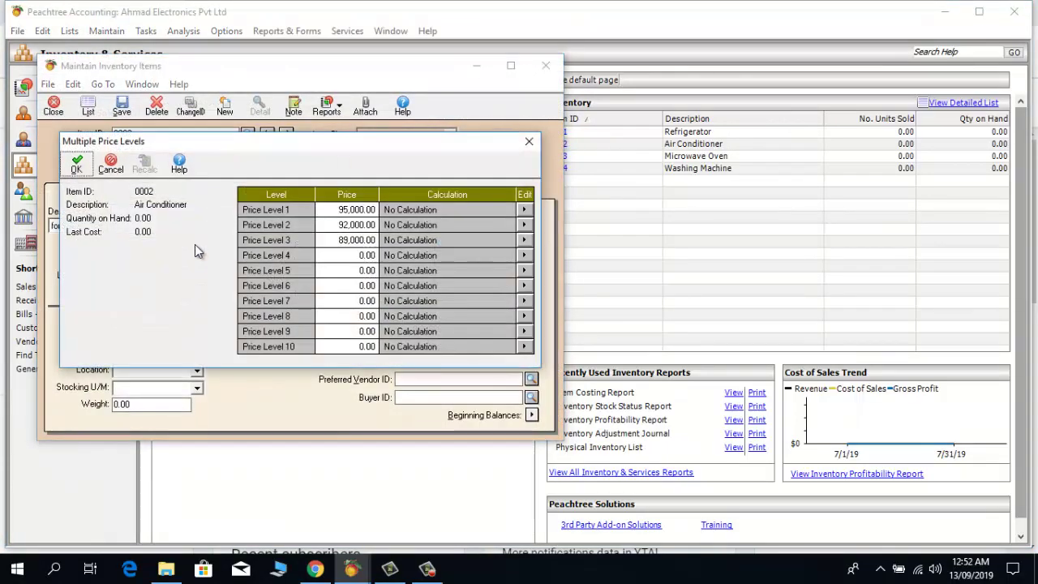
left_click(529, 141)
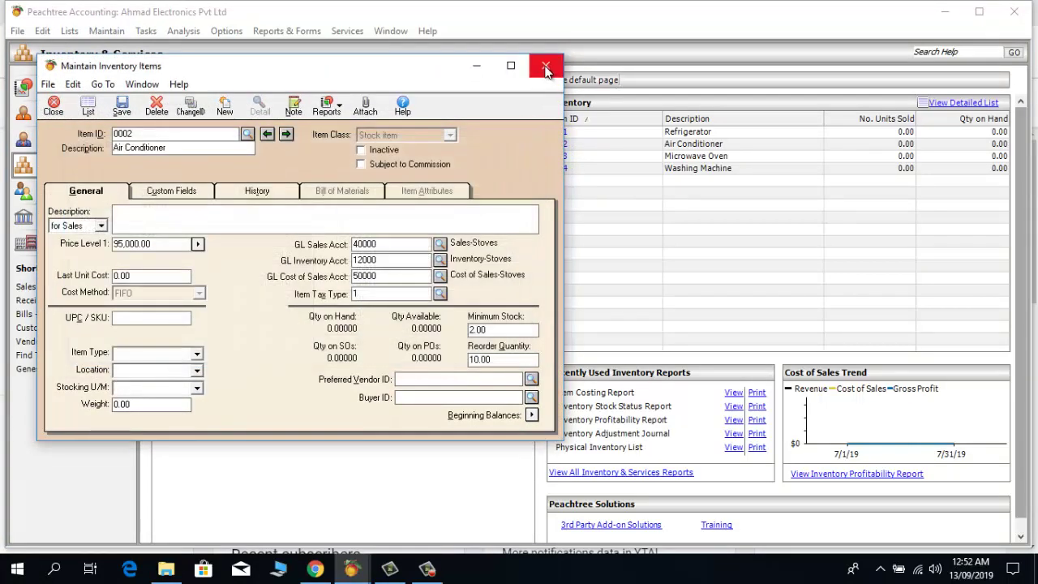
left_click(546, 68)
mouse_move(352, 567)
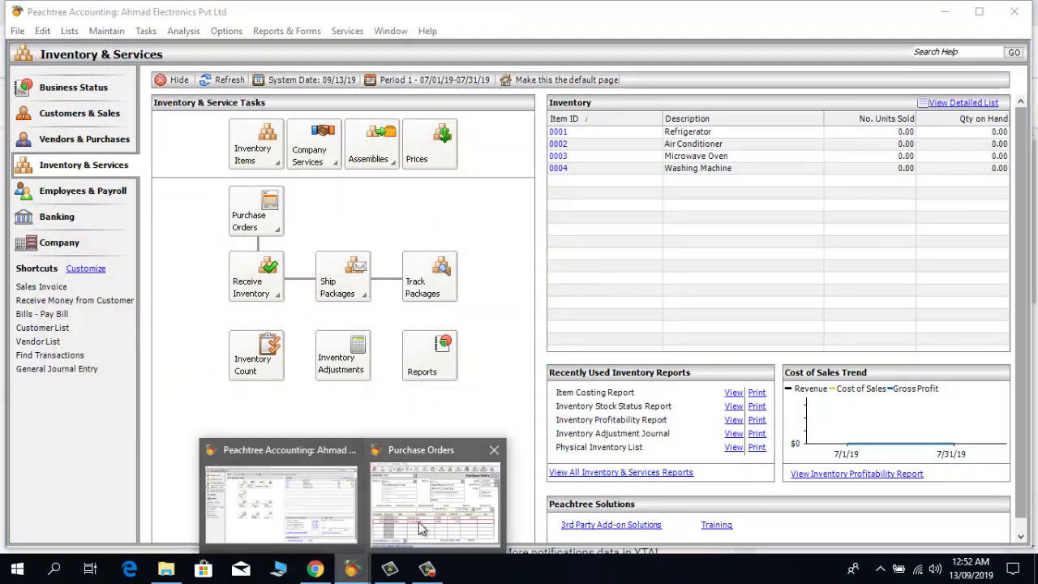
left_click(421, 528)
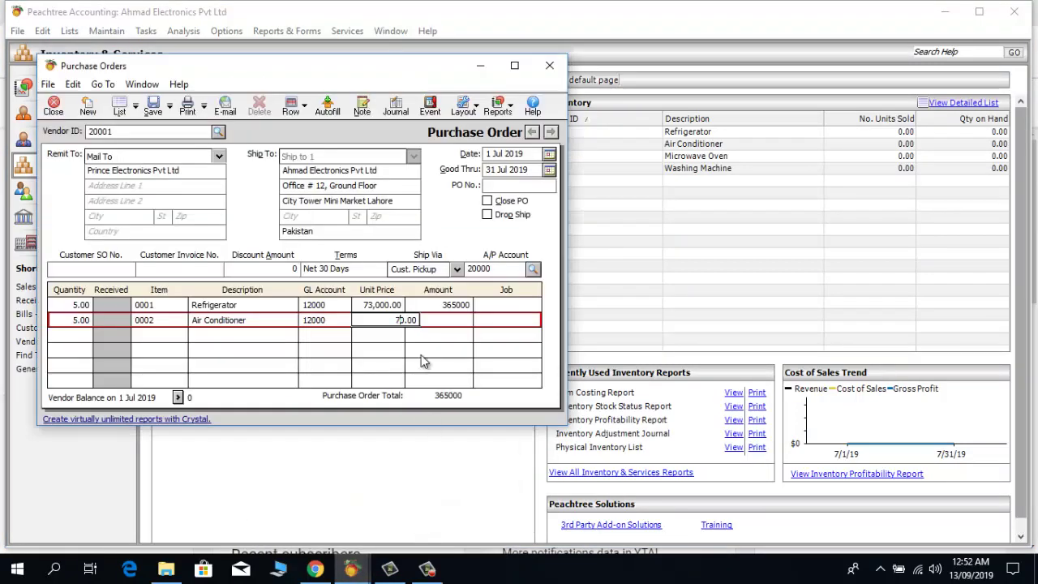
Set the Air Conditioner's unit price to 79,000, then save and close the purchase order
type("90")
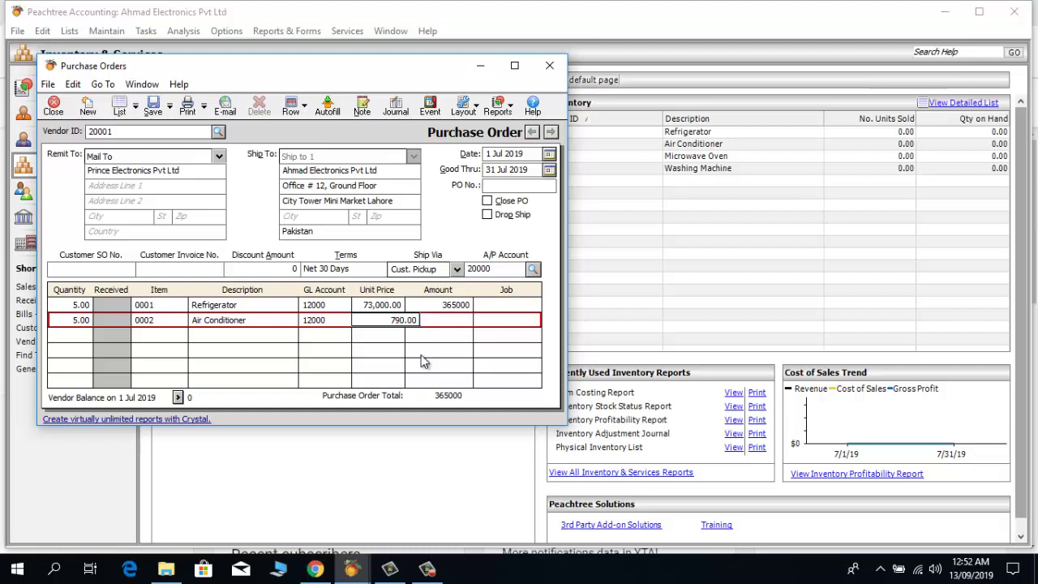
type("0")
key("Tab")
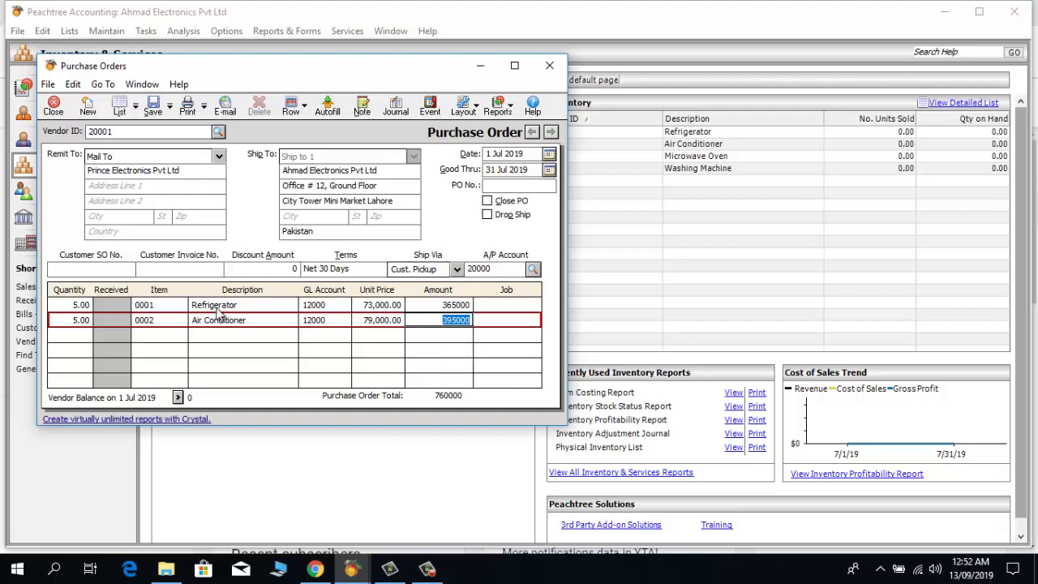
left_click(154, 108)
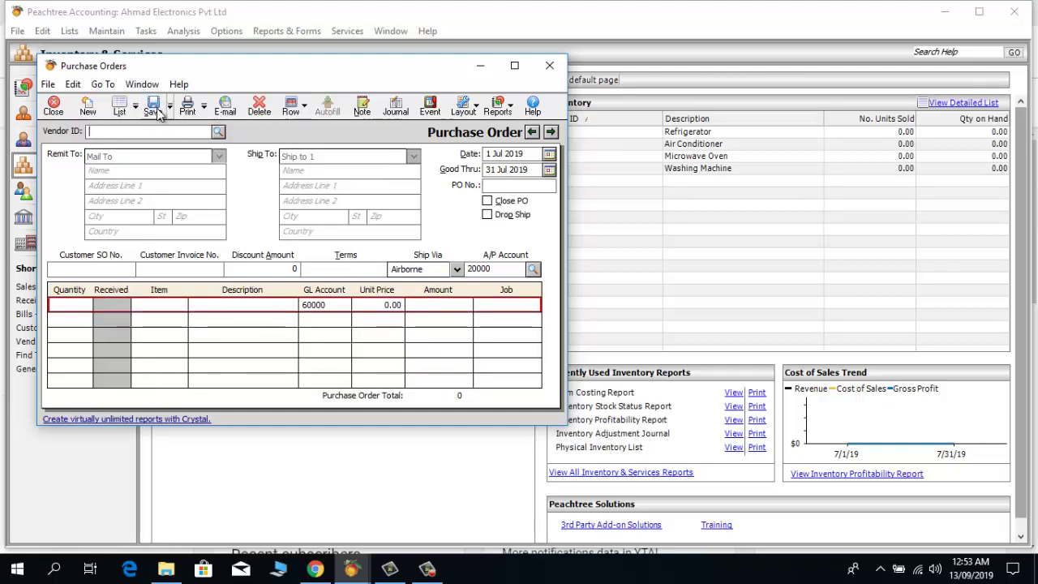
left_click(547, 68)
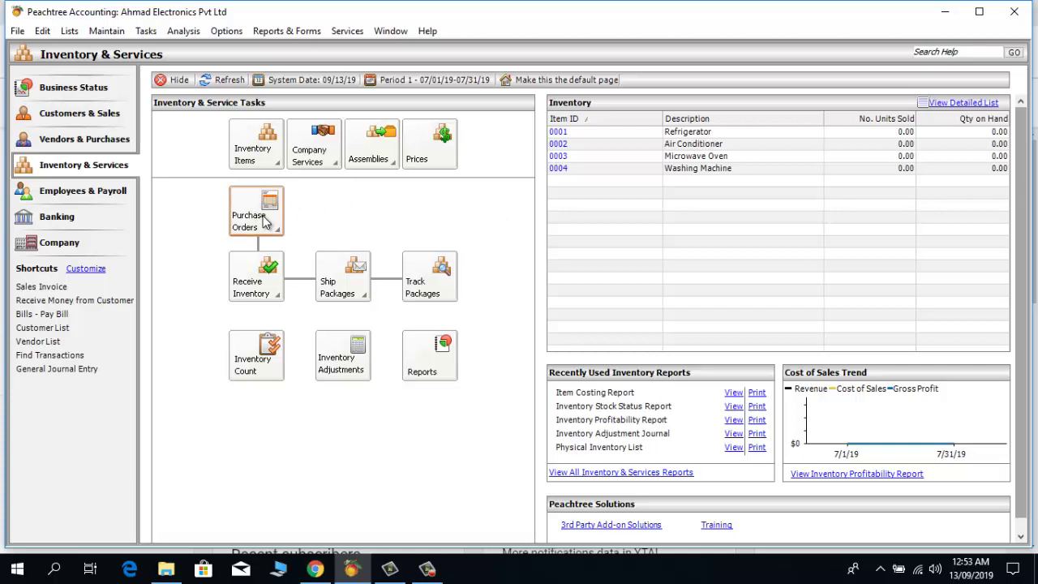
View the 1099 Vendor Report from the Accounts Payable reports and close it
left_click(292, 32)
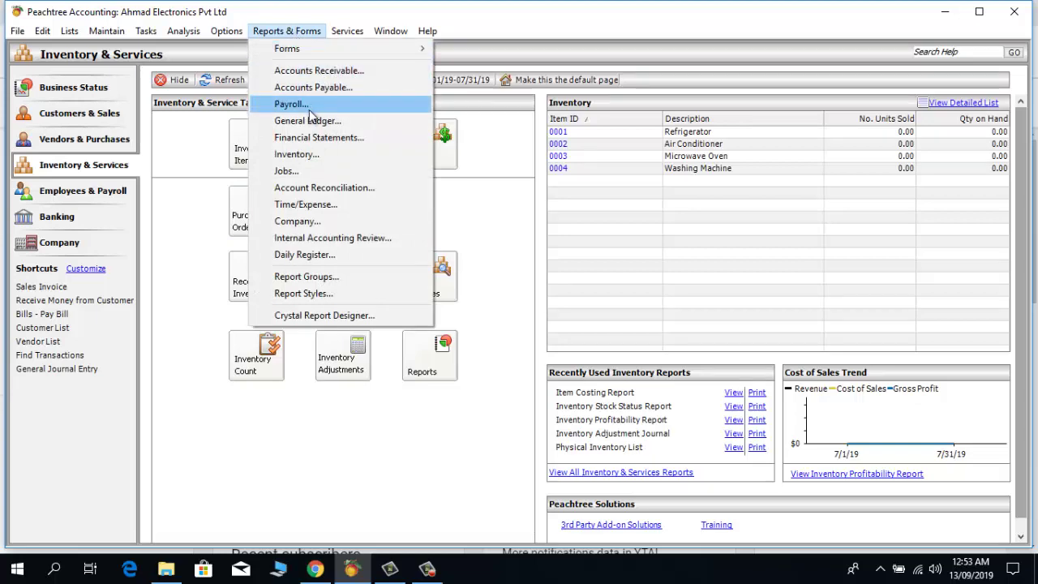
left_click(332, 89)
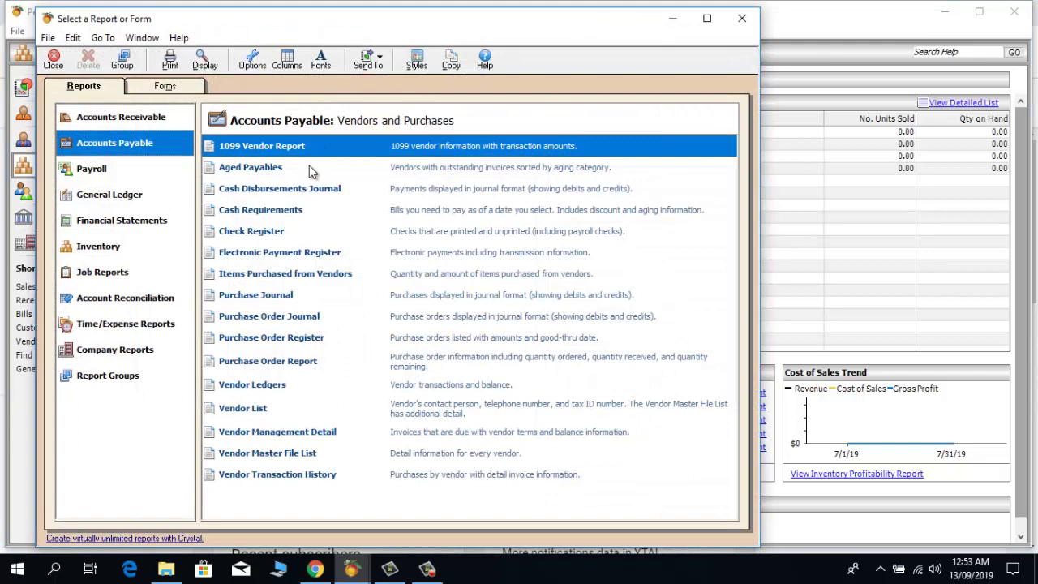
double_click(301, 151)
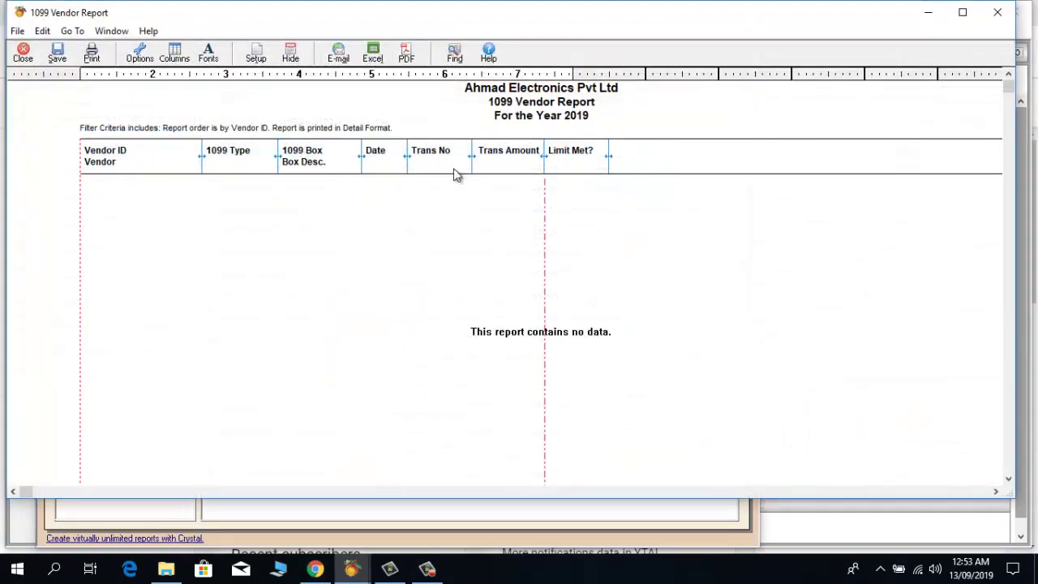
left_click(997, 12)
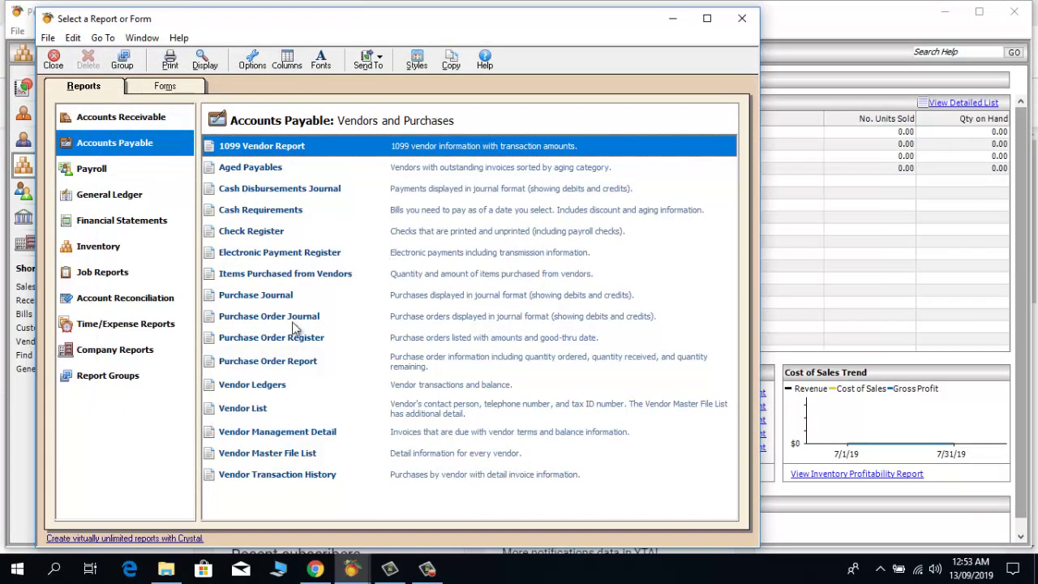
Check the vendor balances in the Vendor Ledgers report and close the report selection
double_click(243, 385)
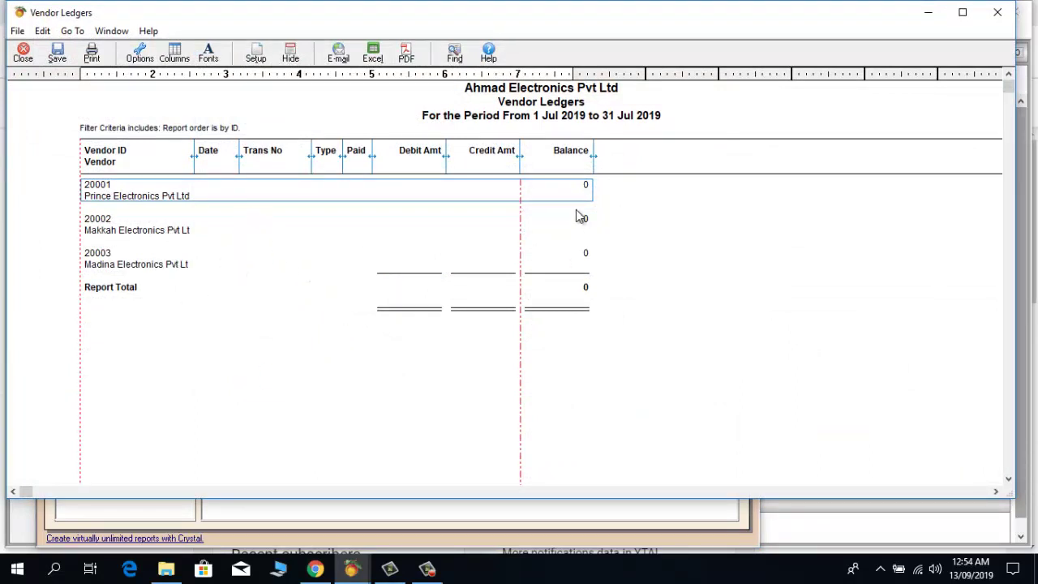
left_click(997, 12)
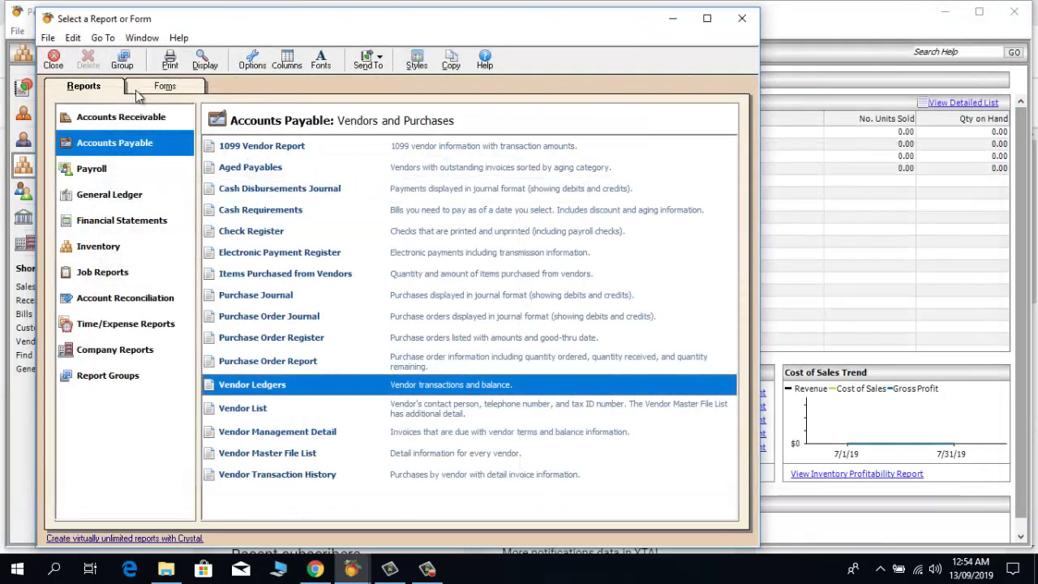
left_click(751, 27)
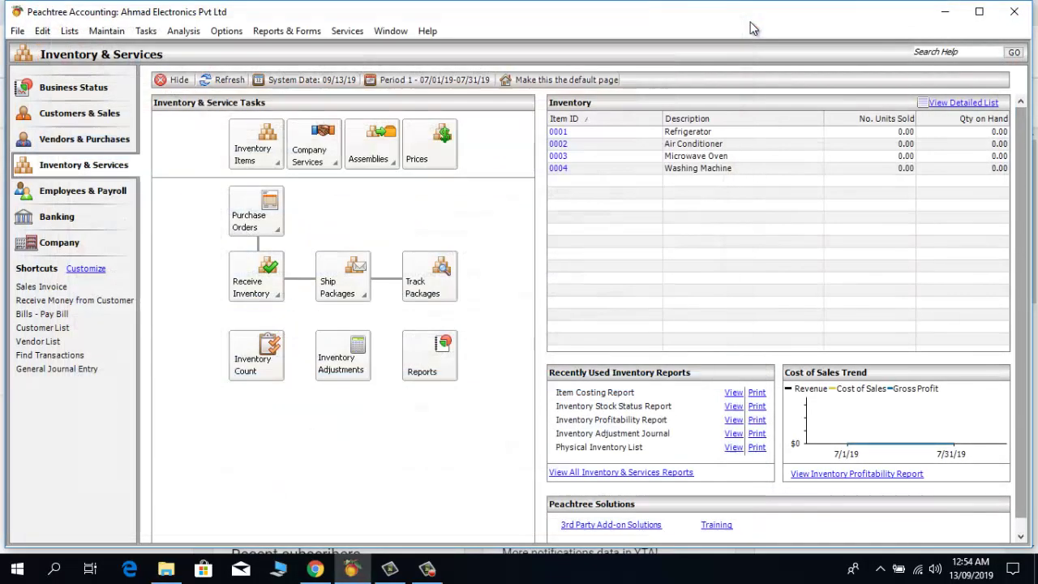
Display the standard Balance Sheet for a range from Period 1 (1/7/19) to Period 3 (30/9/19)
left_click(288, 33)
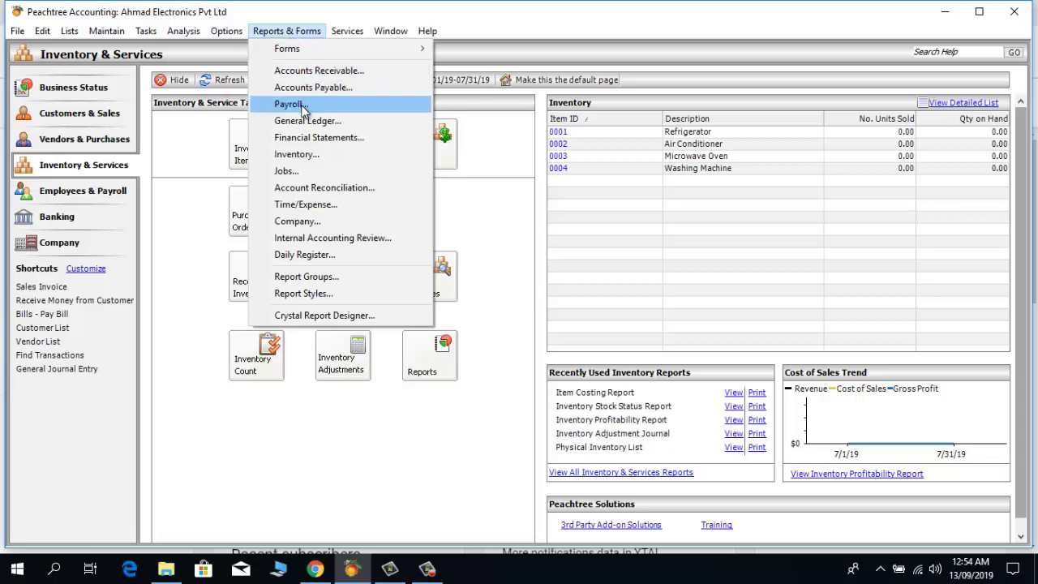
left_click(304, 137)
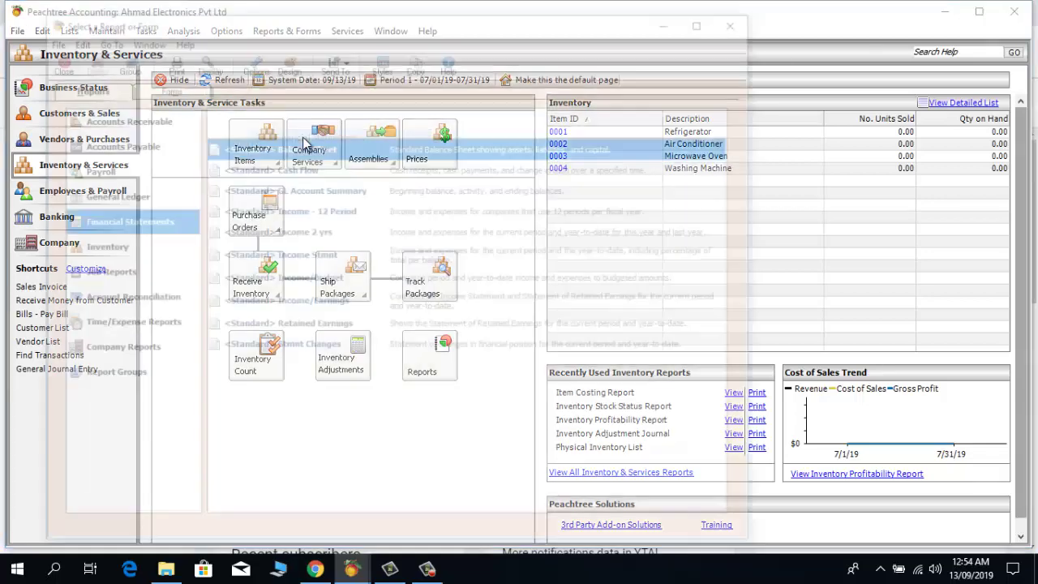
double_click(300, 148)
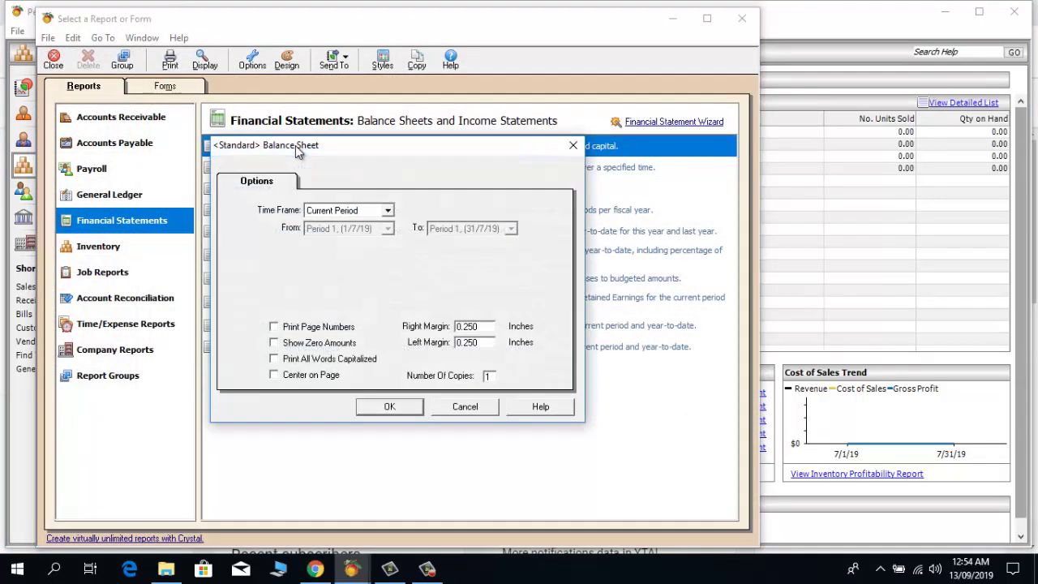
left_click(387, 211)
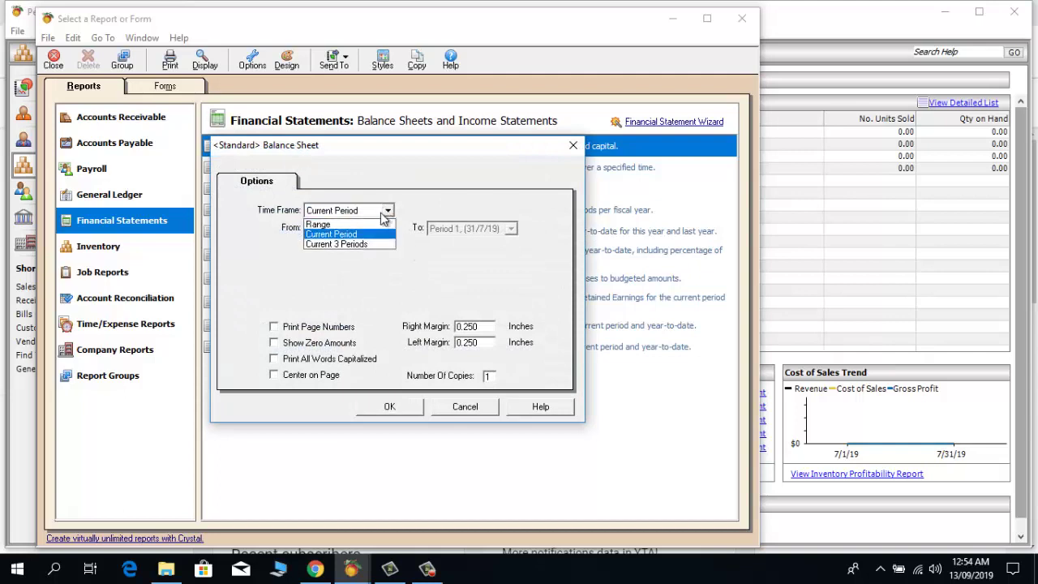
left_click(353, 248)
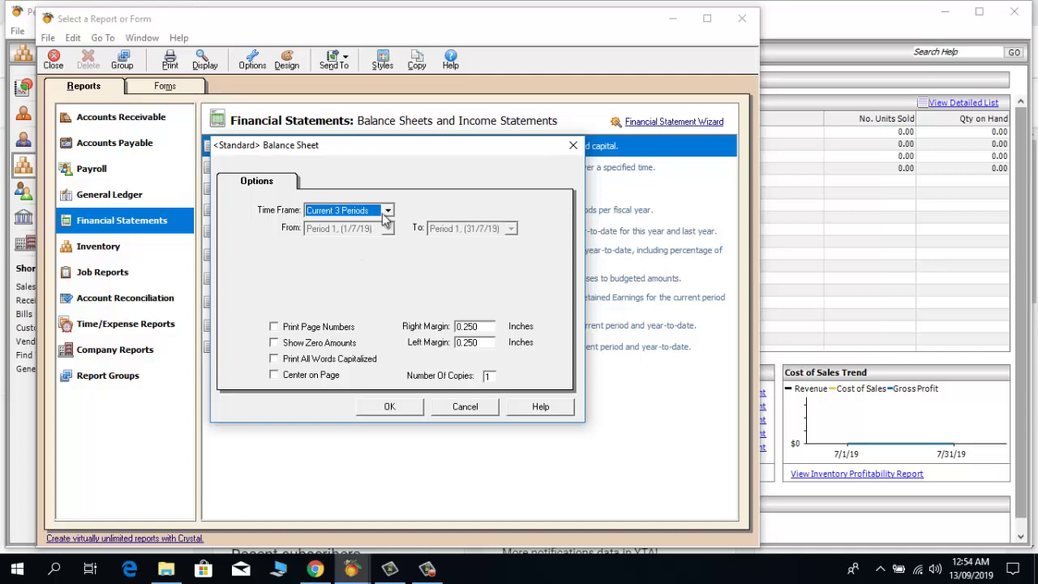
left_click(388, 210)
left_click(363, 224)
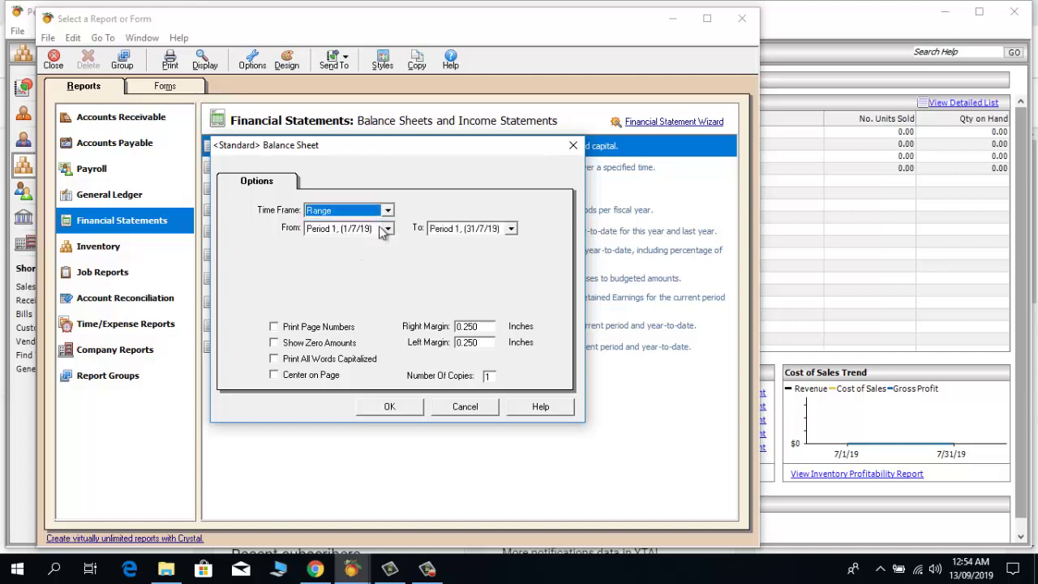
left_click(512, 229)
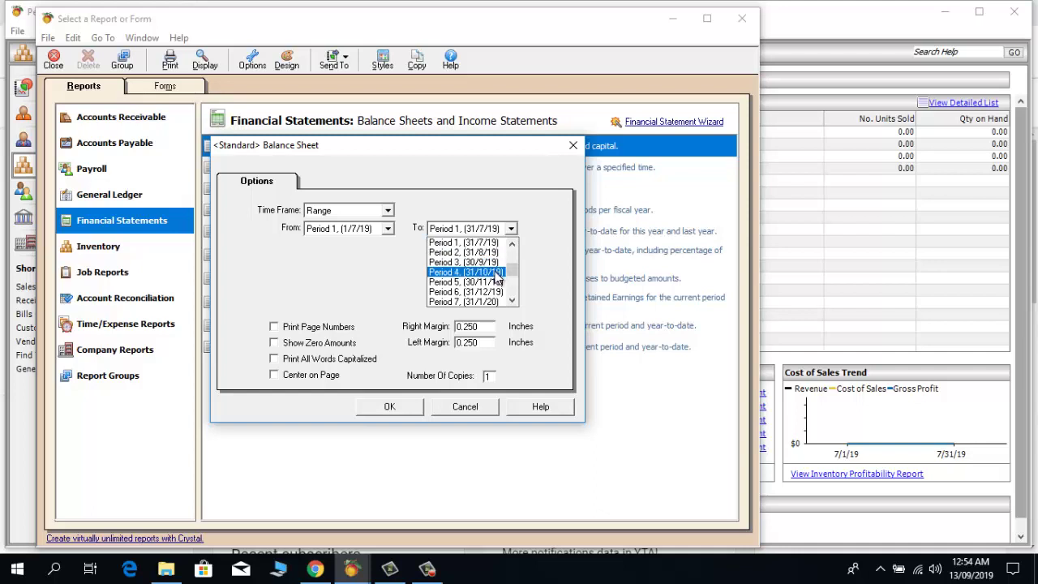
left_click(495, 262)
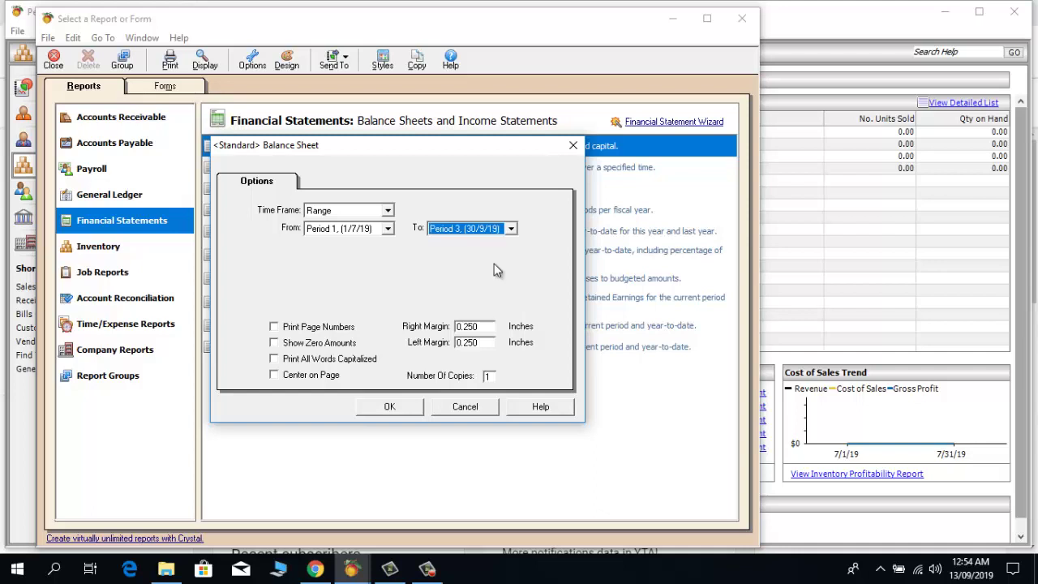
left_click(384, 410)
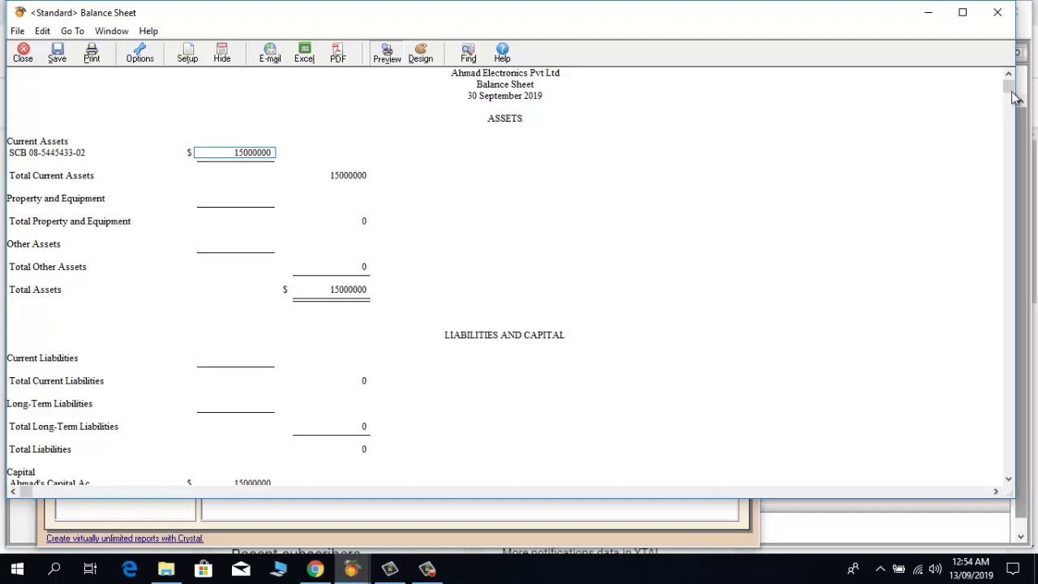
Examine the balance sheet's assets, liabilities and capital, and close the report and the report selection
left_click_drag(1012, 91, 1012, 99)
left_click_drag(1009, 96, 1011, 170)
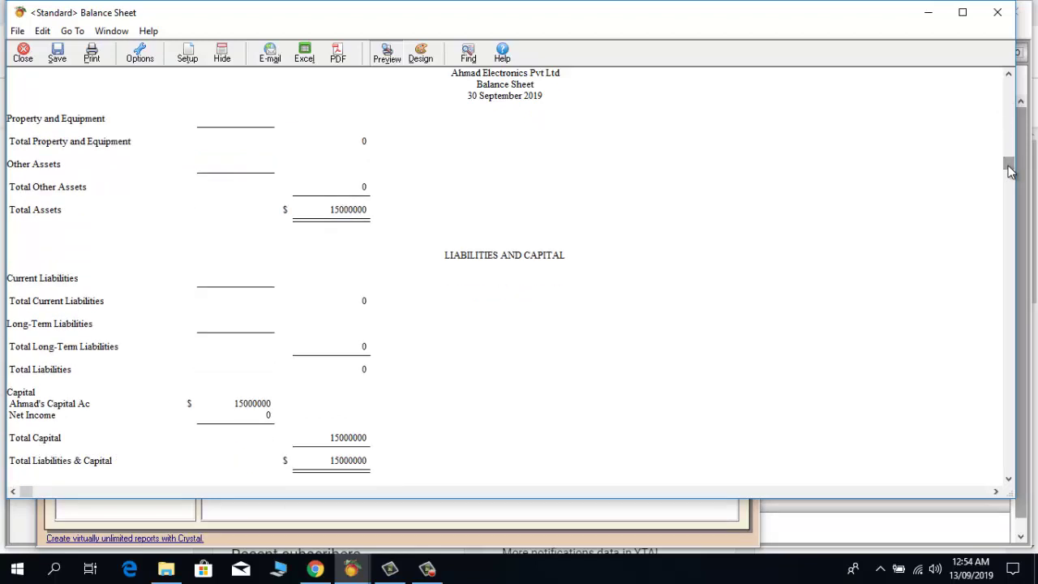
left_click(997, 12)
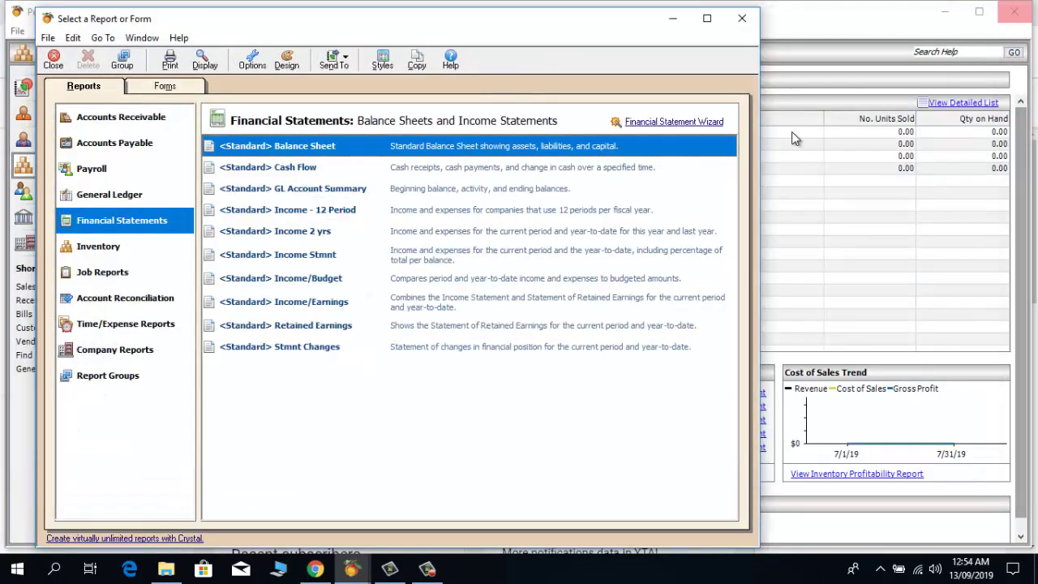
left_click(742, 18)
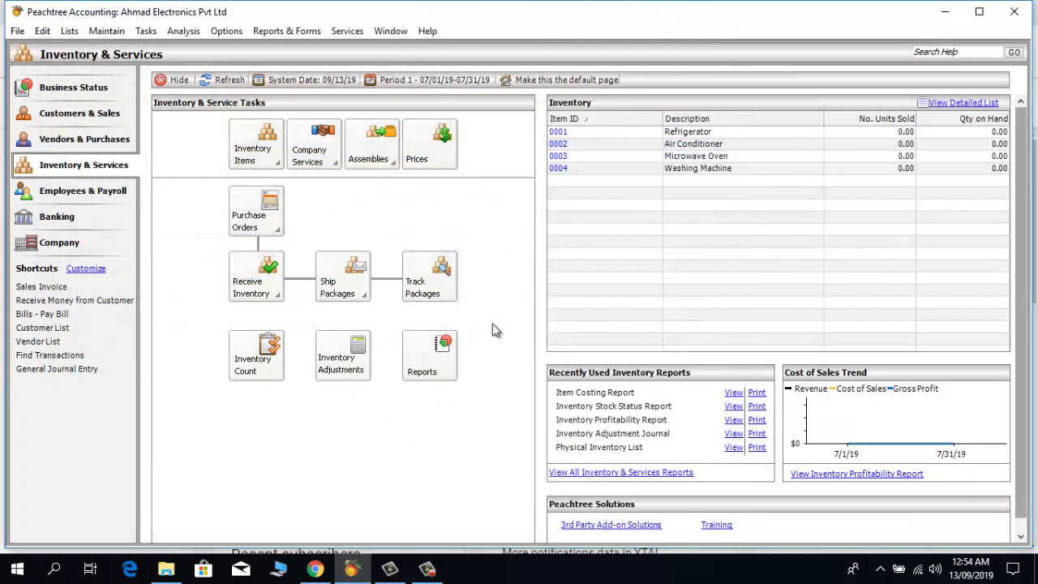